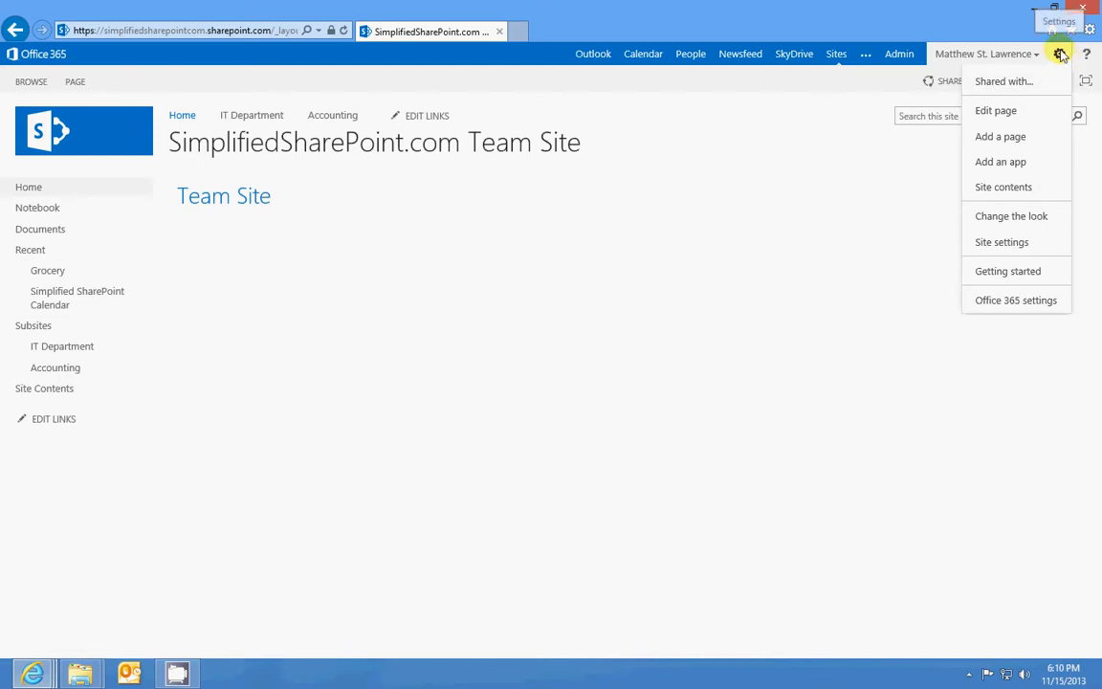
Add a document library named Project Documents to the team site and open it.
left_click(1014, 163)
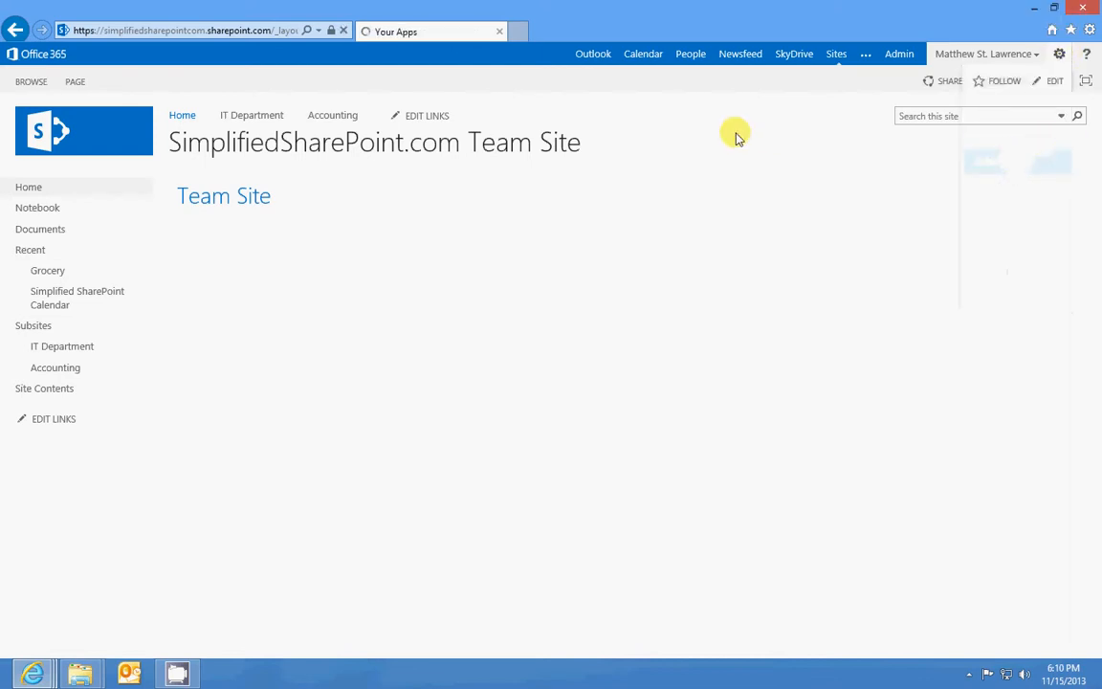
left_click(197, 255)
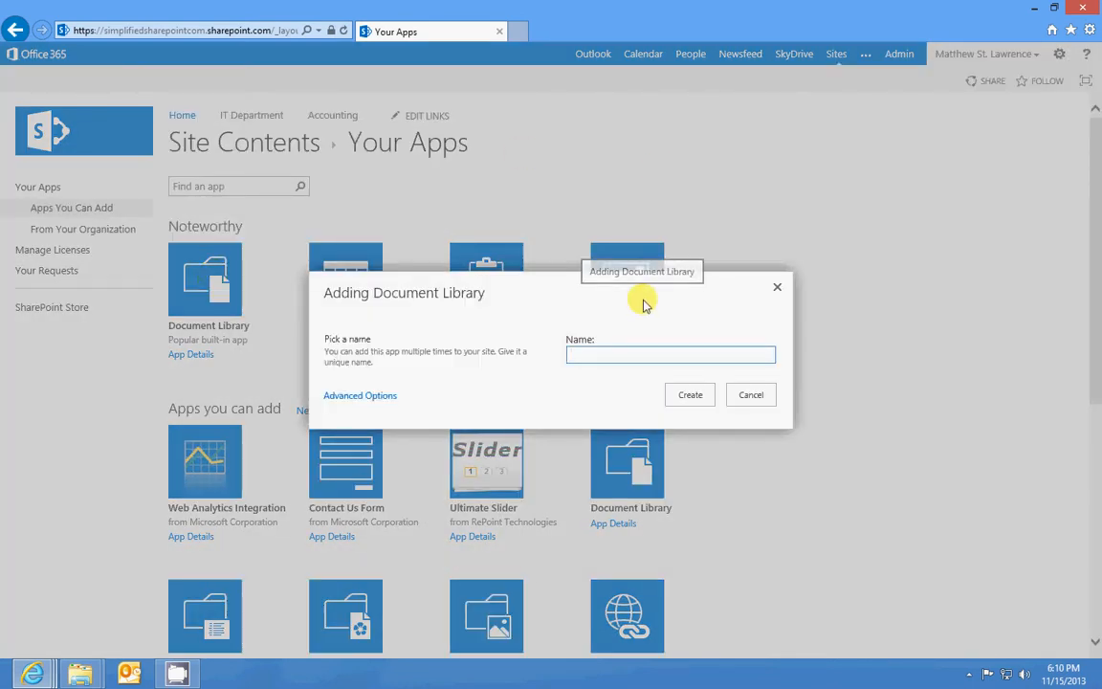
type("Project Docu")
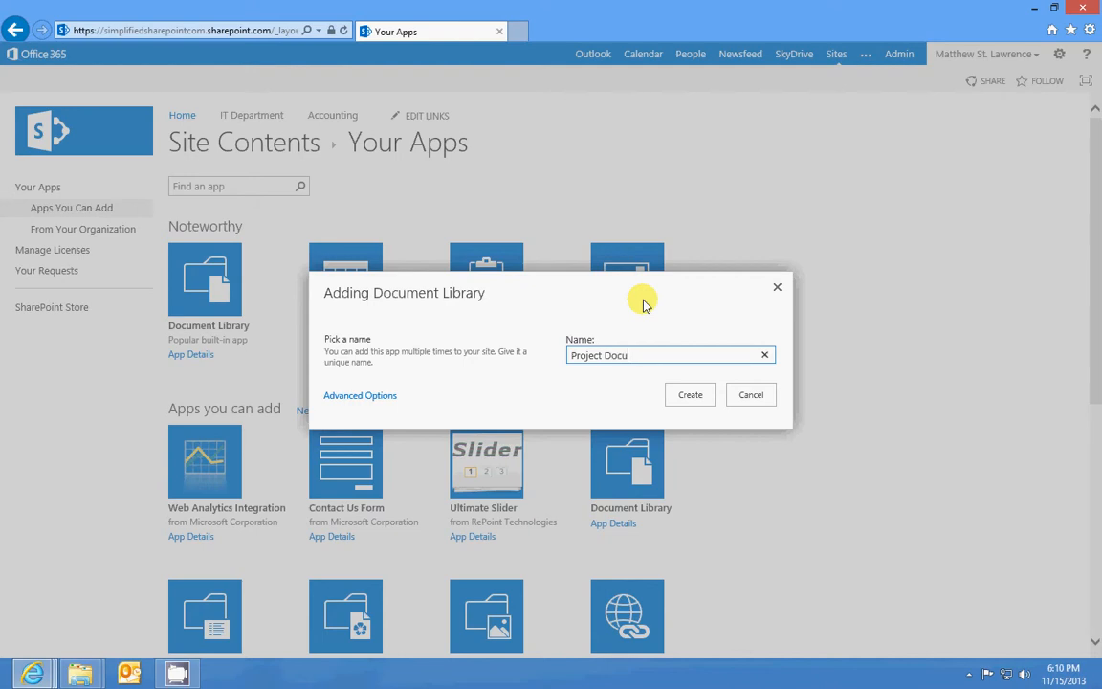
type("ments")
left_click(687, 397)
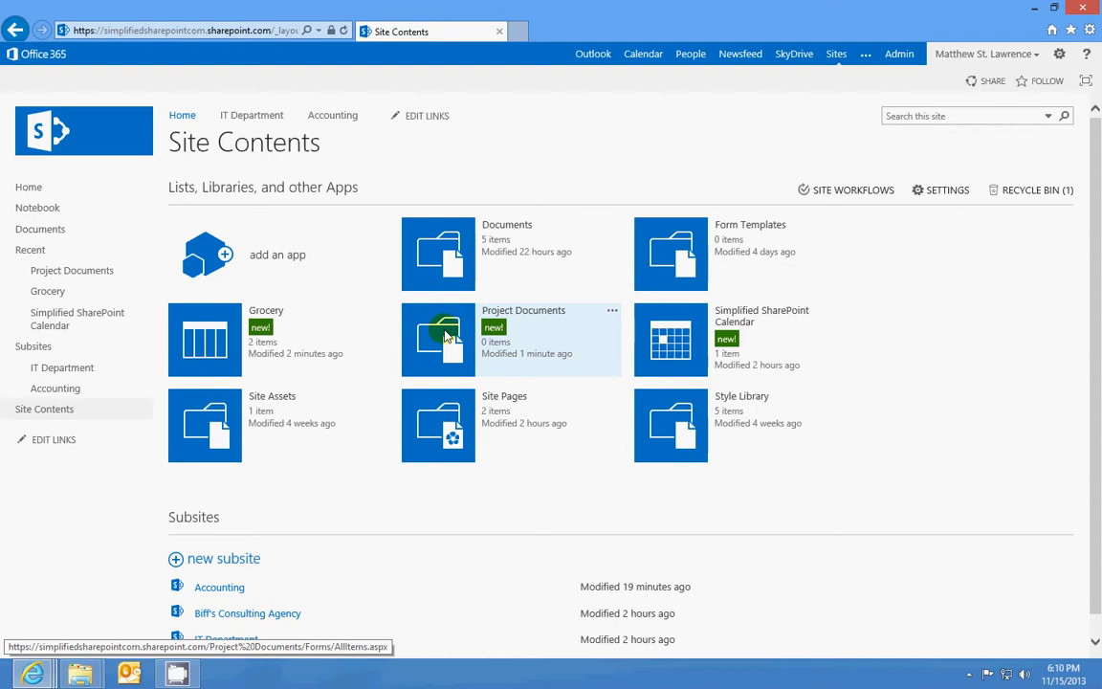
left_click(579, 307)
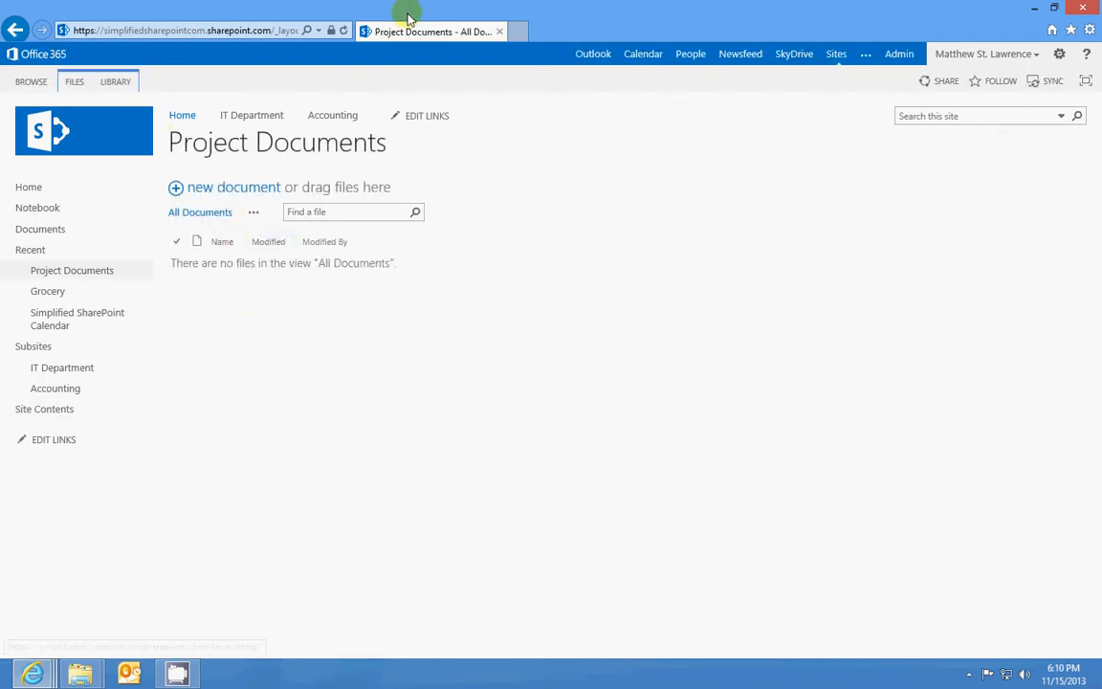
Shrink the browser window to reach the desktop and check New folder and Recordings for a document to upload.
left_click_drag(406, 9, 517, 88)
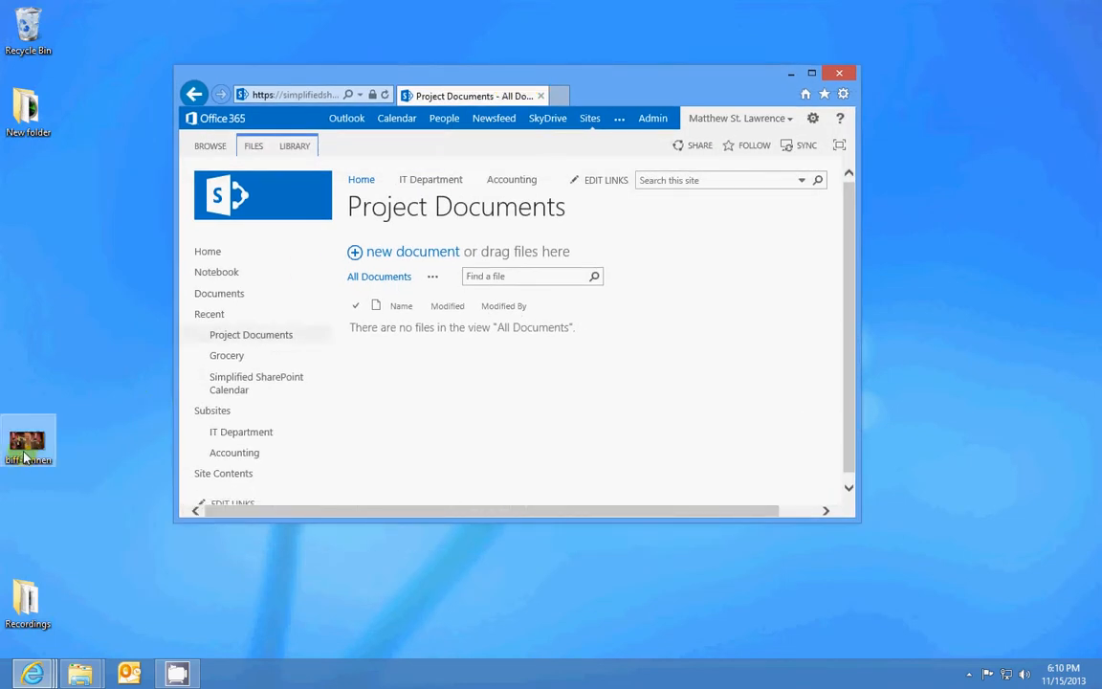
double_click(26, 107)
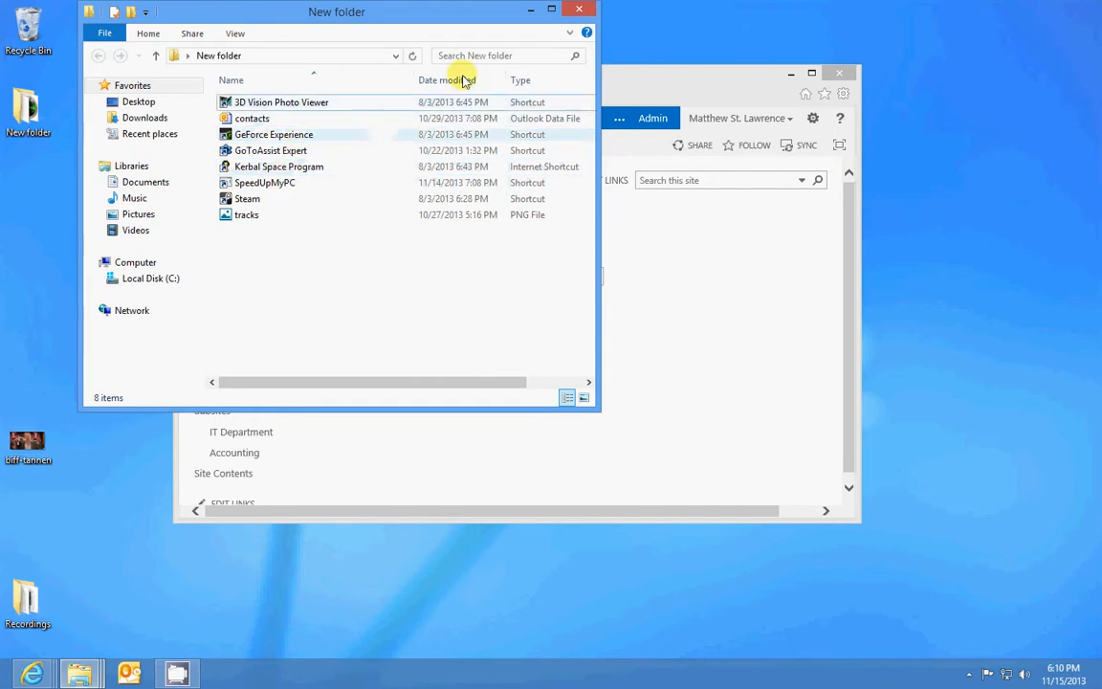
left_click(578, 11)
double_click(27, 601)
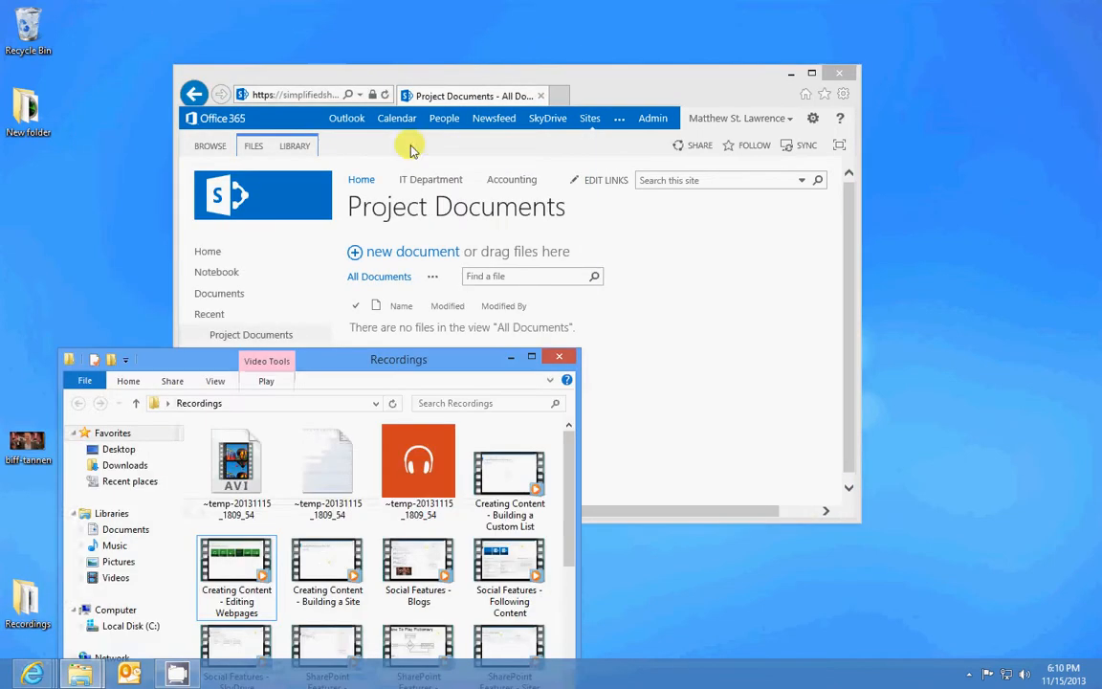
left_click(561, 359)
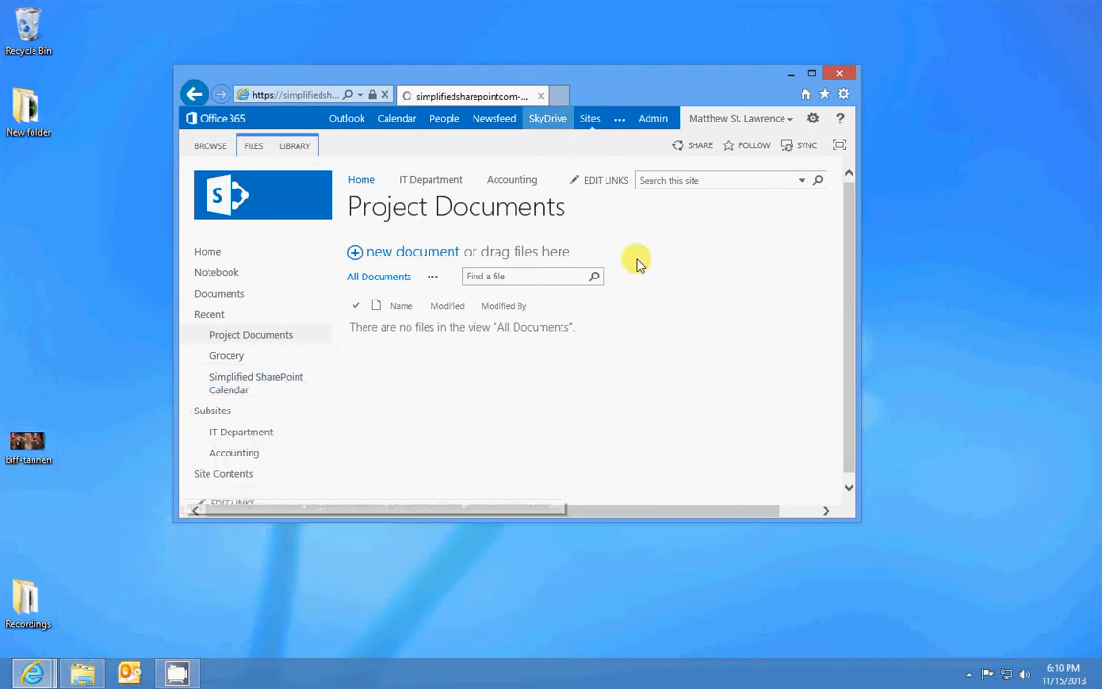
Download a copy of End User Fast Track.docx from the SkyDrive Curriculum folder and save it to the desktop.
left_click(443, 325)
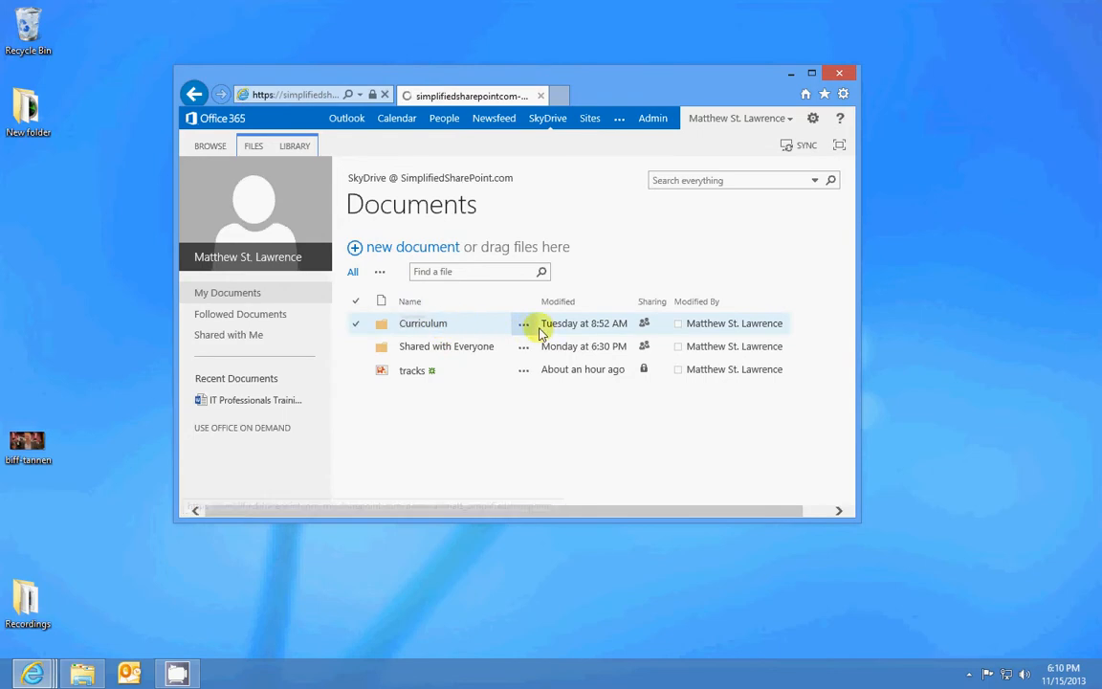
left_click(592, 322)
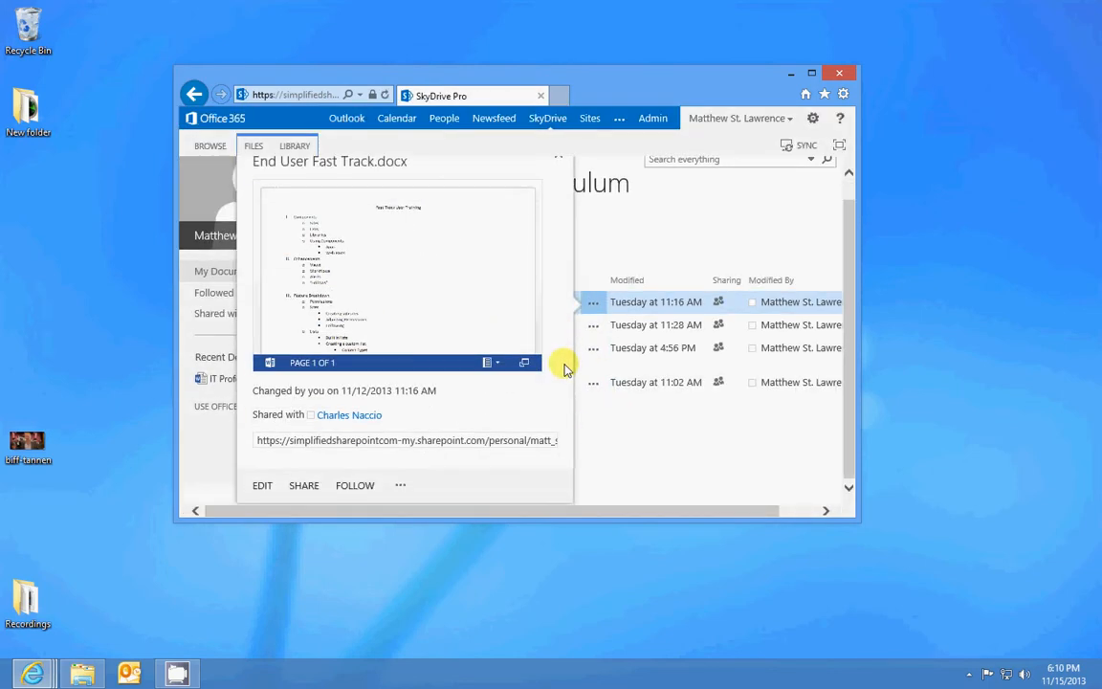
left_click(401, 484)
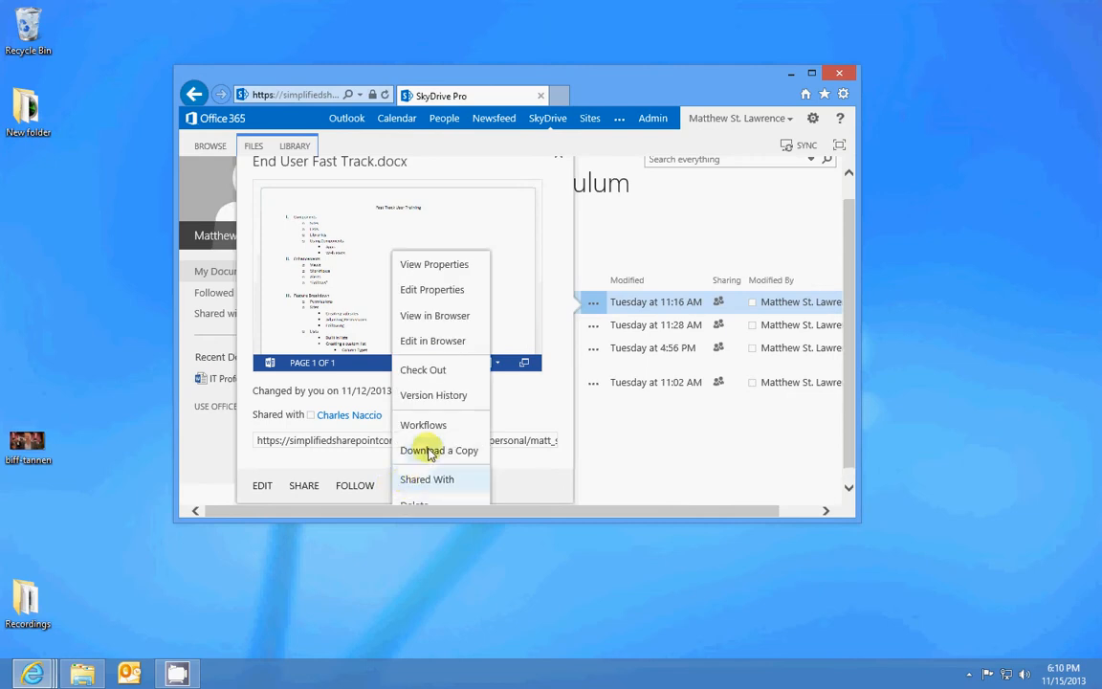
left_click(436, 450)
left_click(701, 501)
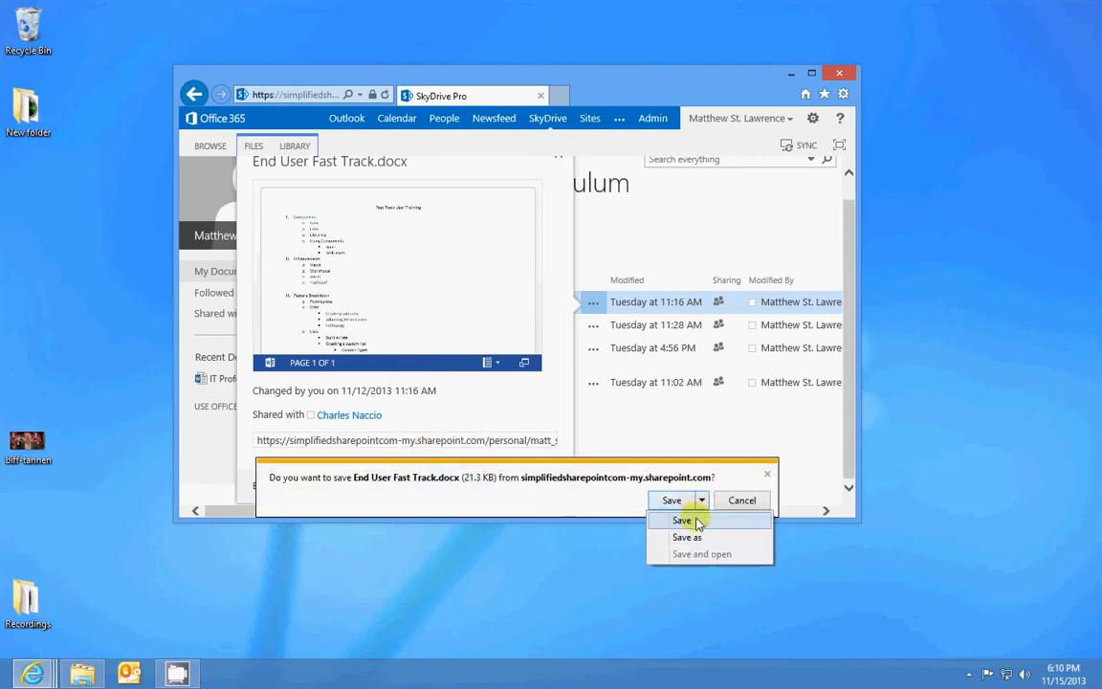
left_click(691, 538)
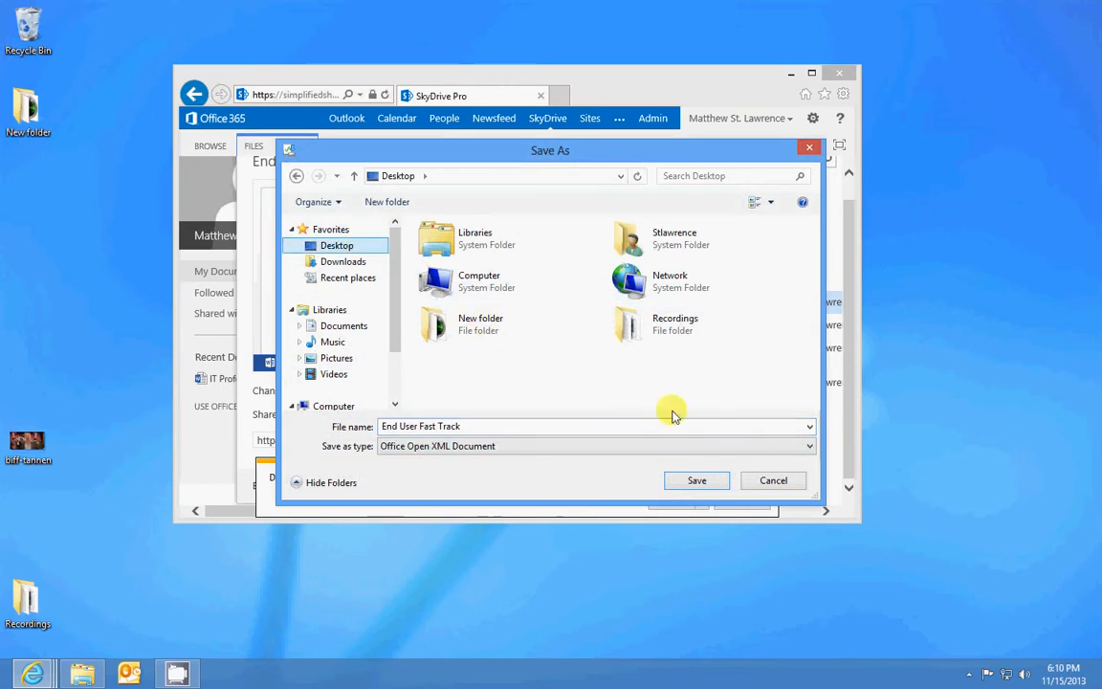
left_click(702, 479)
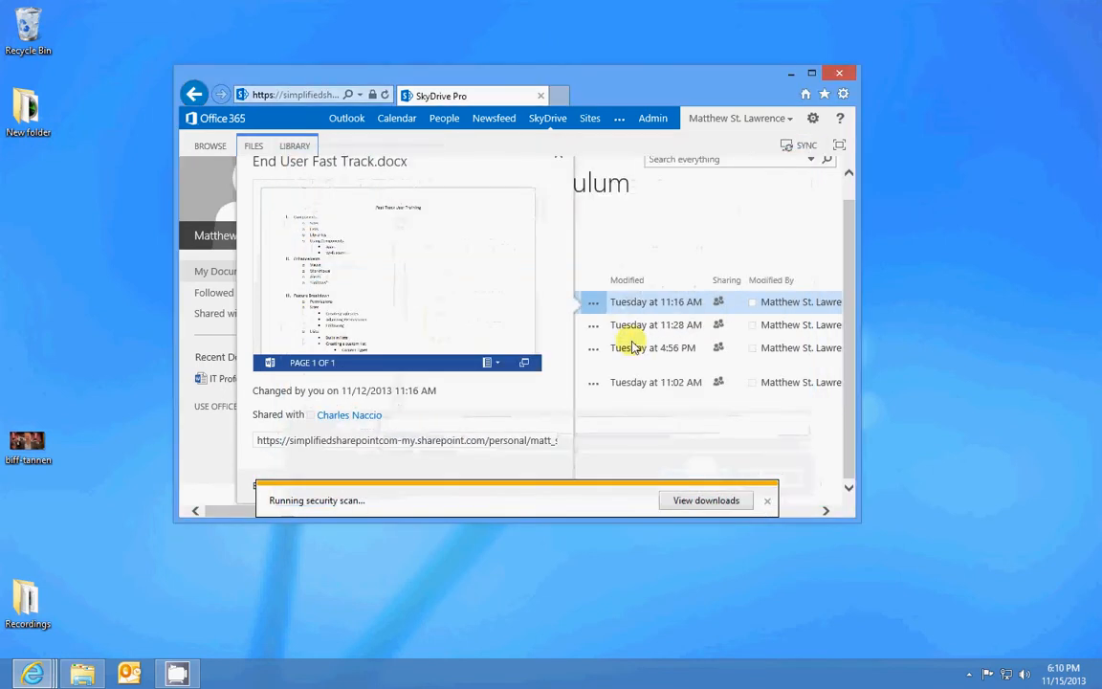
Return to the Project Documents library and upload the End User Fast Track file from the desktop, dismissing the download notification.
double_click(670, 93)
left_click(382, 112)
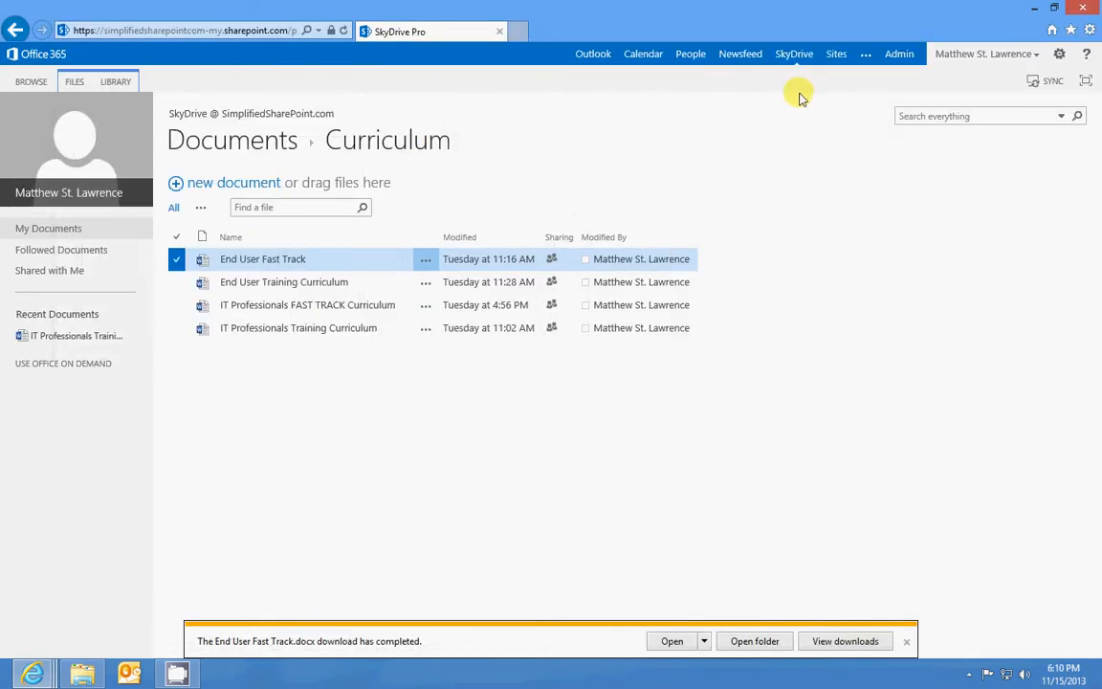
left_click(16, 32)
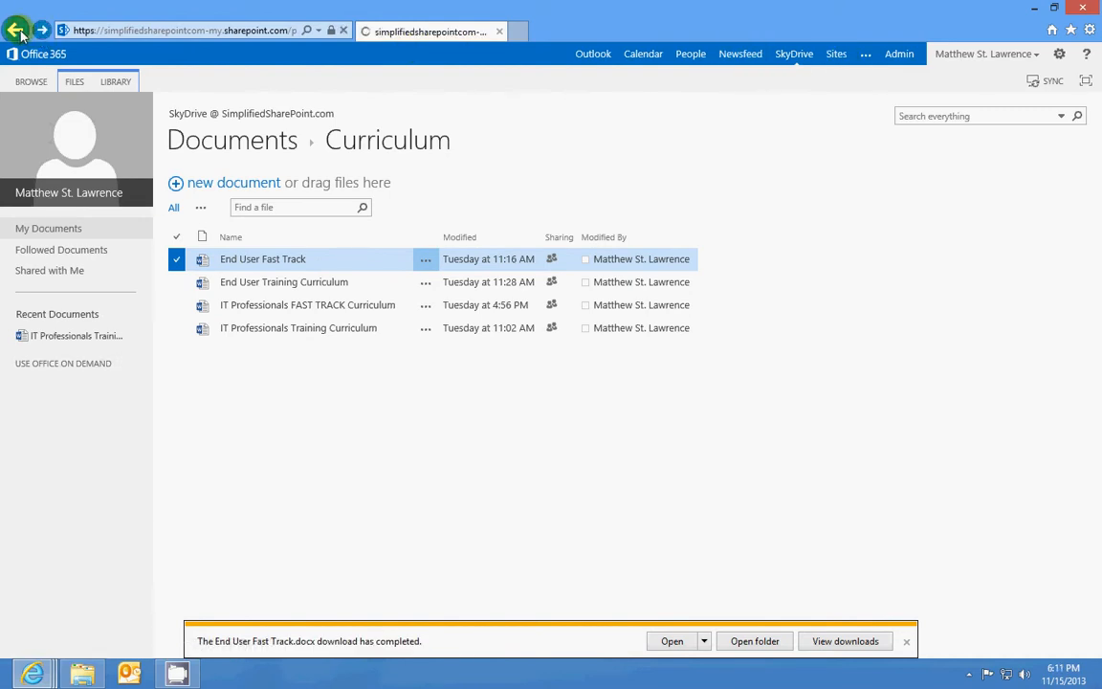
left_click(20, 33)
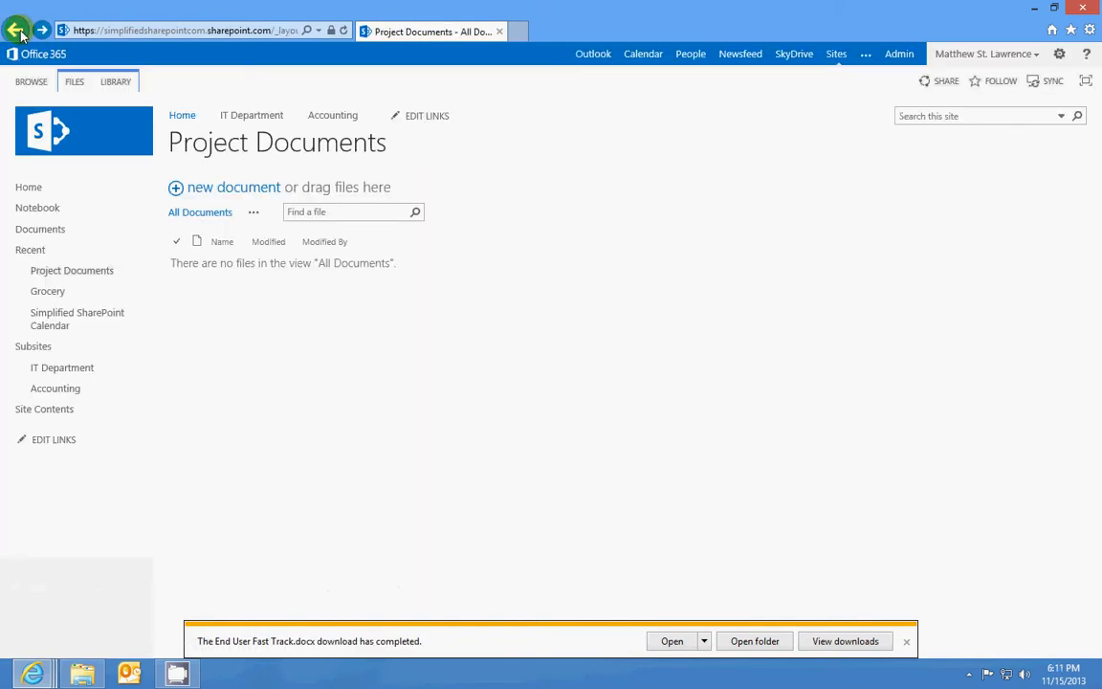
double_click(393, 13)
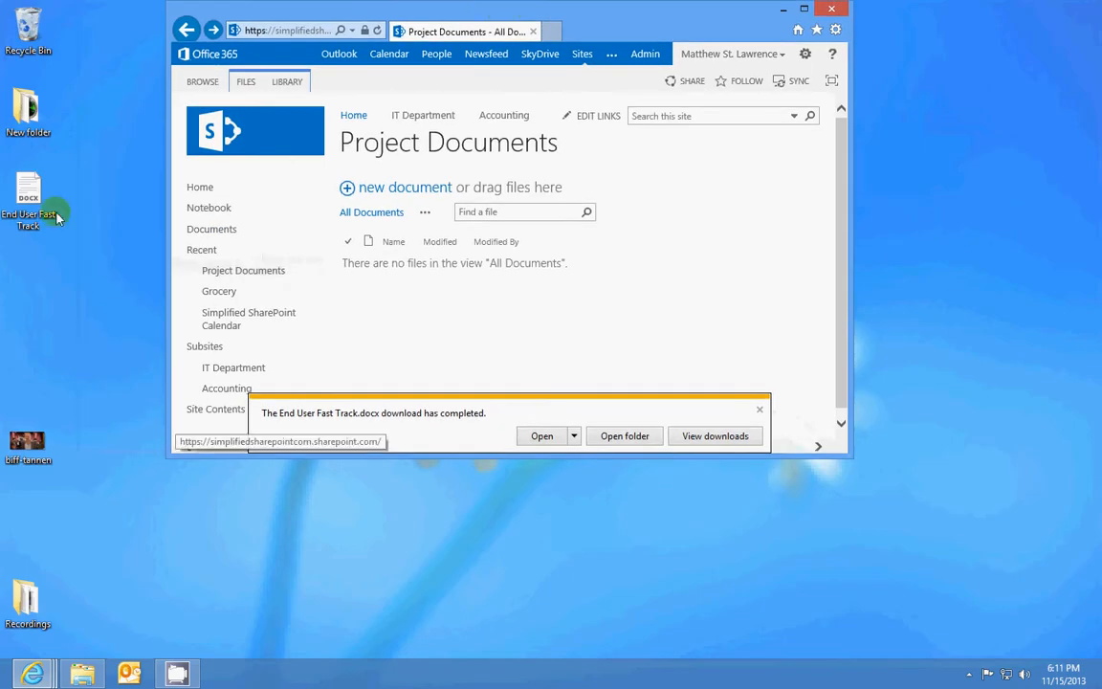
left_click_drag(55, 219, 421, 234)
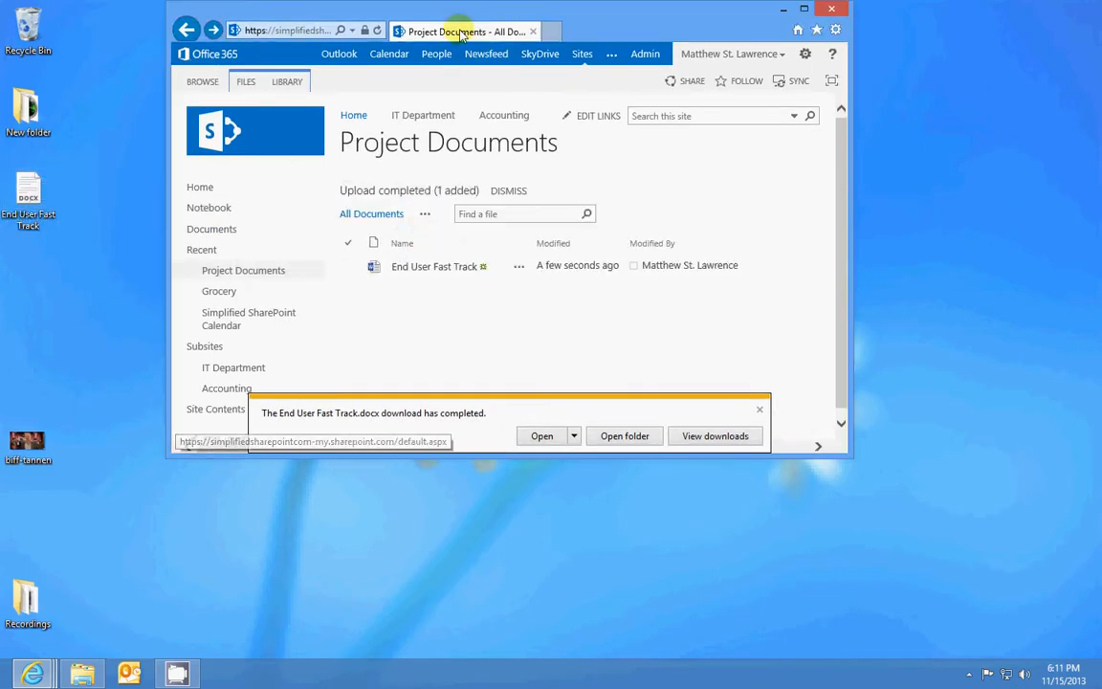
double_click(524, 12)
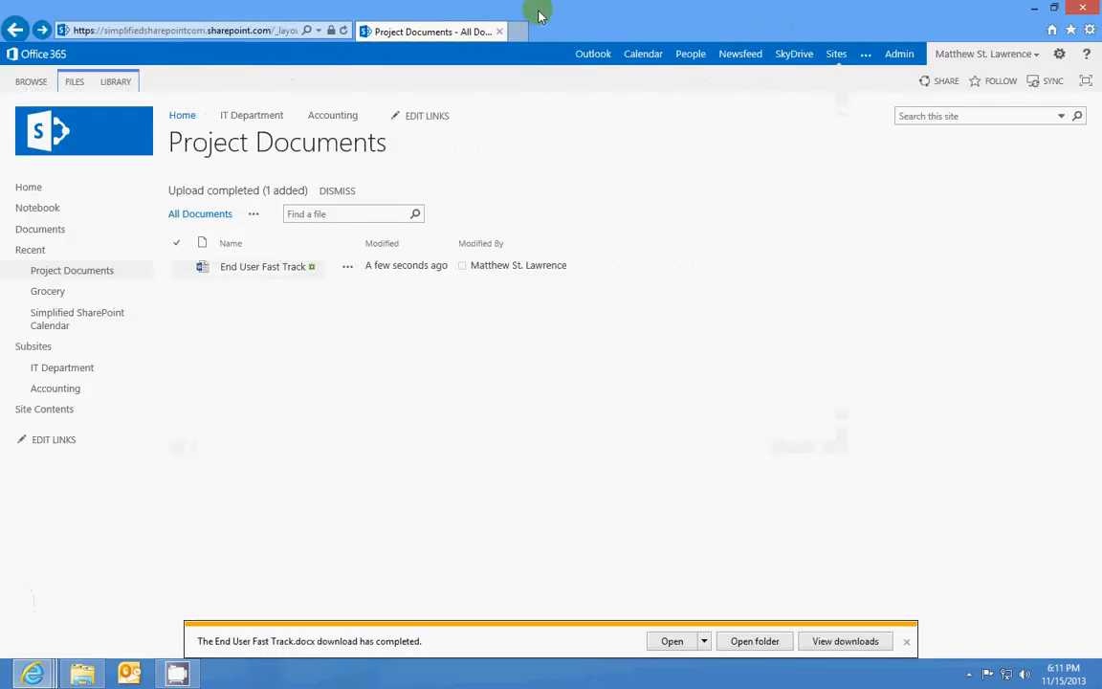
left_click(906, 642)
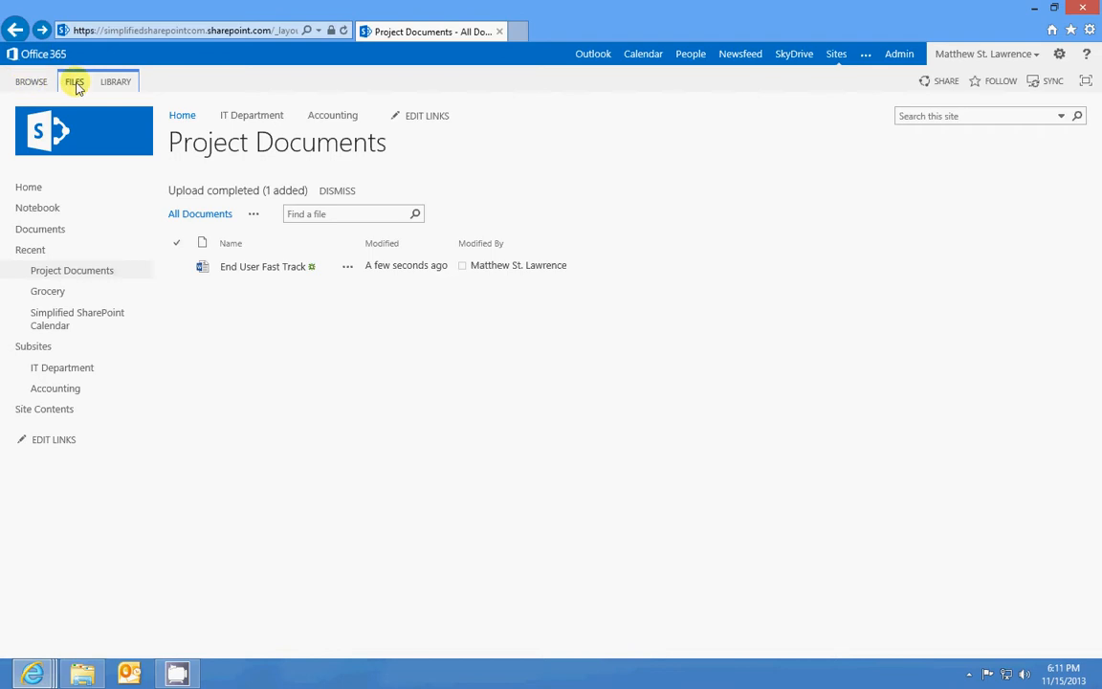
Start a new library column named Status with Choice as its information type.
left_click(117, 81)
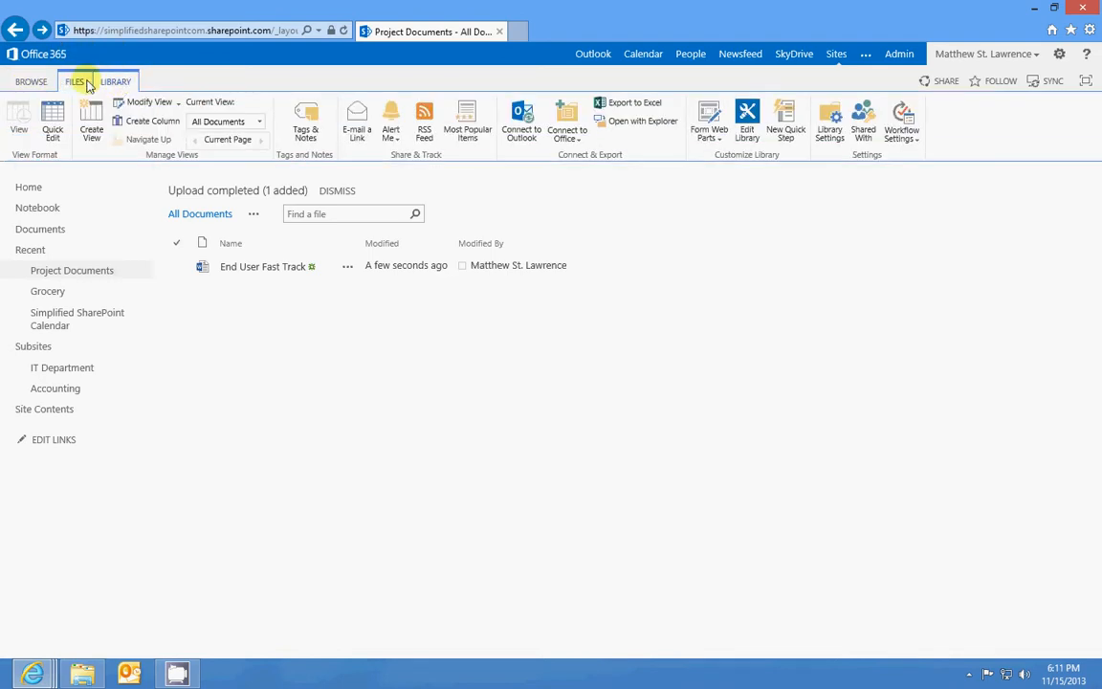
left_click(87, 83)
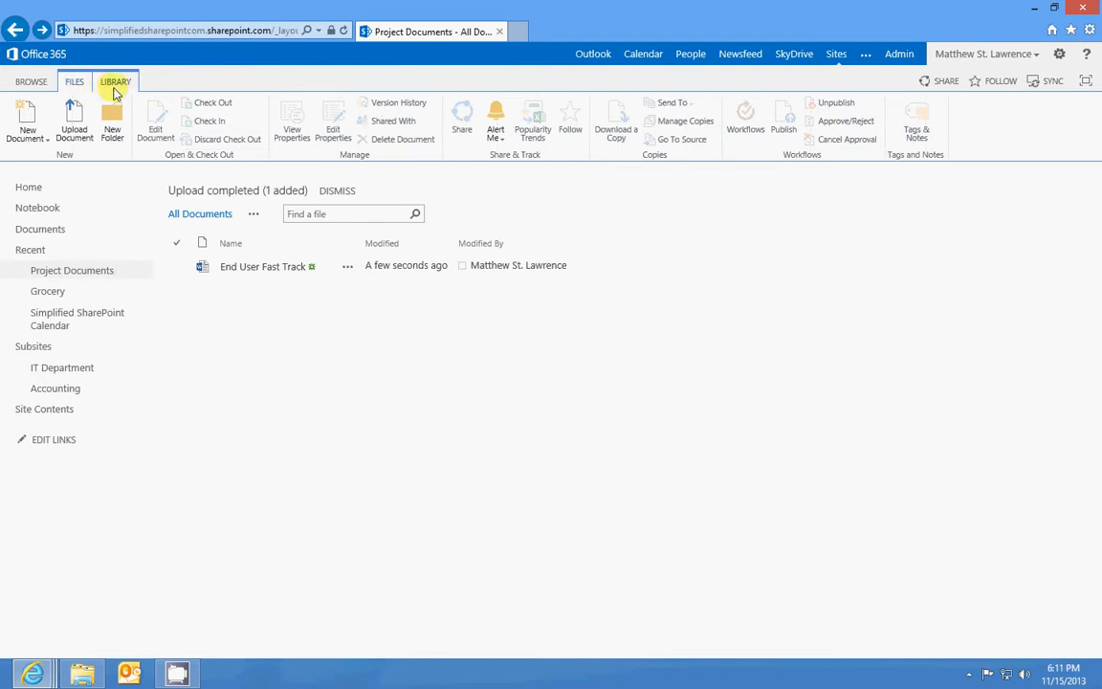
left_click(116, 85)
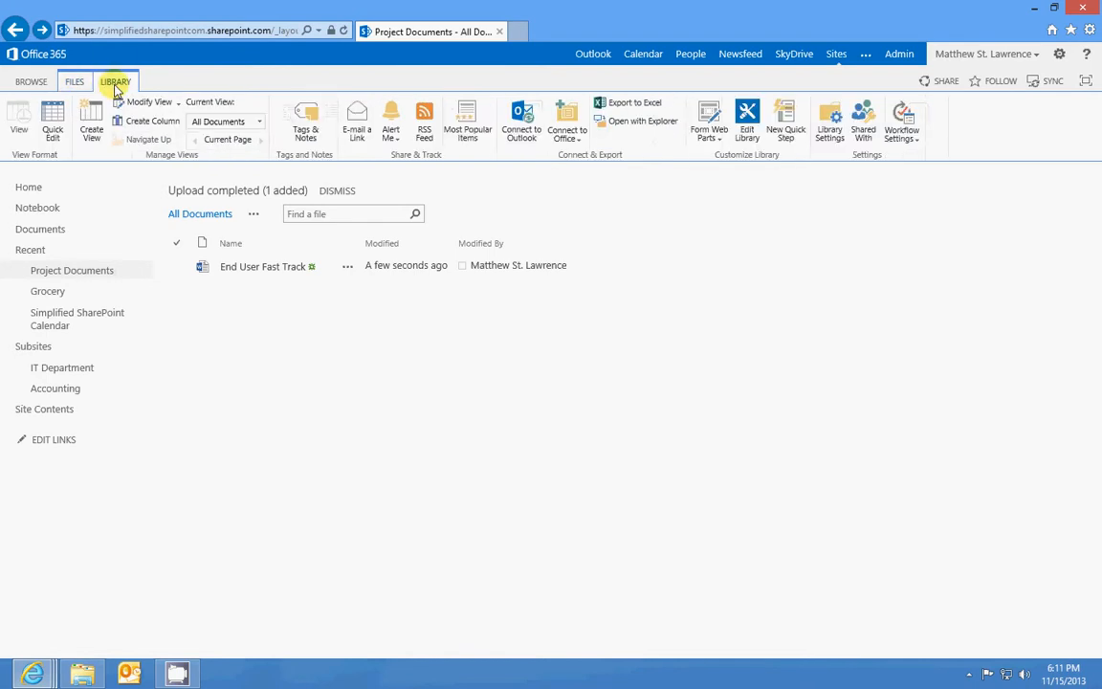
left_click(145, 124)
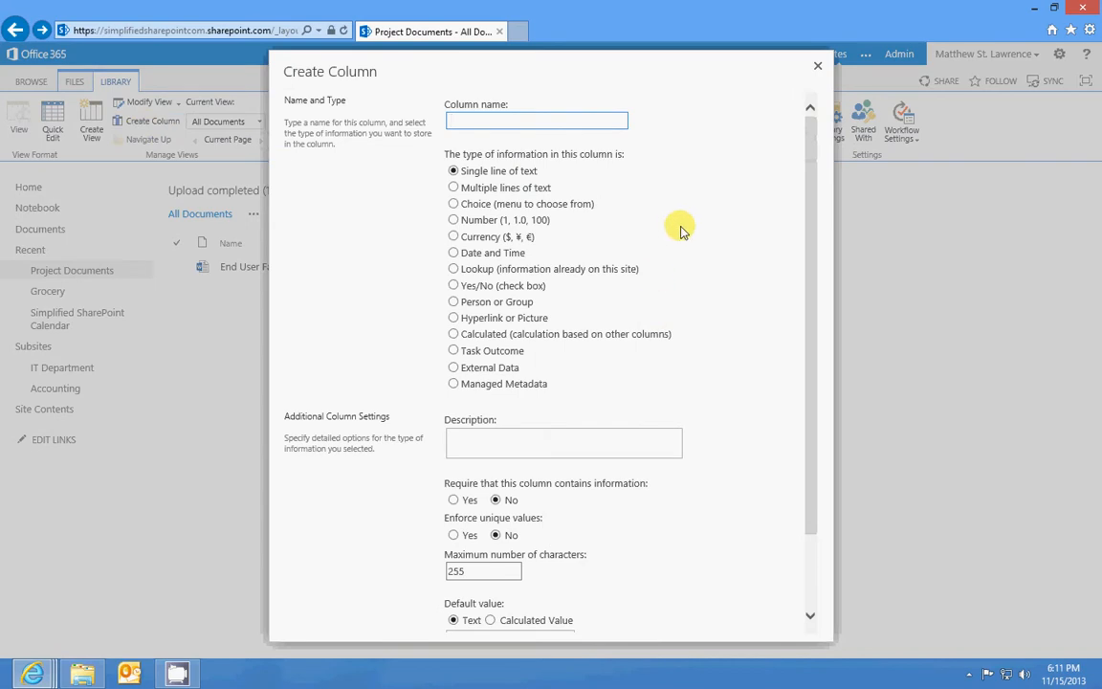
scroll(681, 233, "down", 2)
scroll(682, 233, "up", 2)
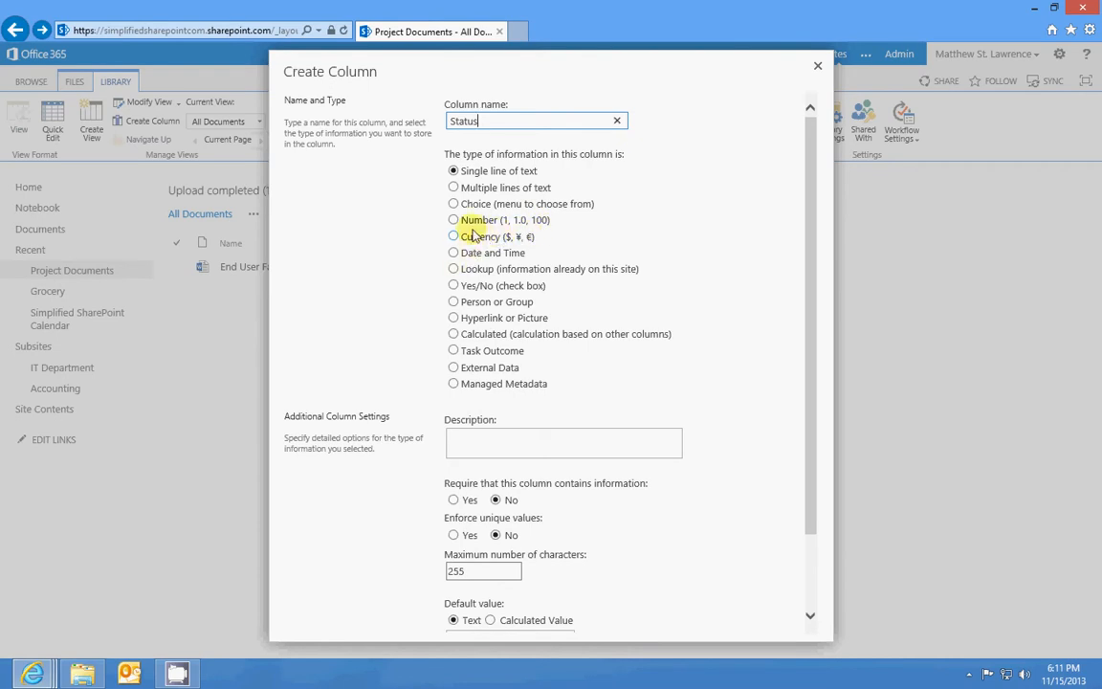
left_click(456, 205)
Define the Status choices as New, In-Progress and Complete, and create the column.
scroll(687, 219, "down", 2)
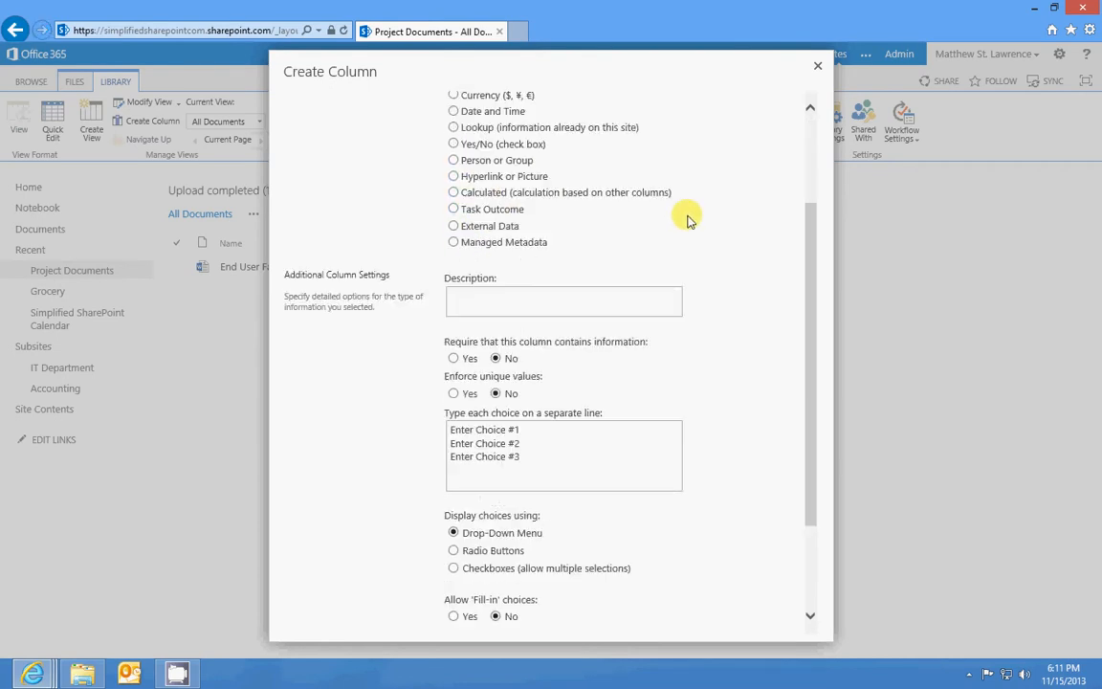
scroll(687, 219, "down", 2)
left_click_drag(535, 369, 259, 271)
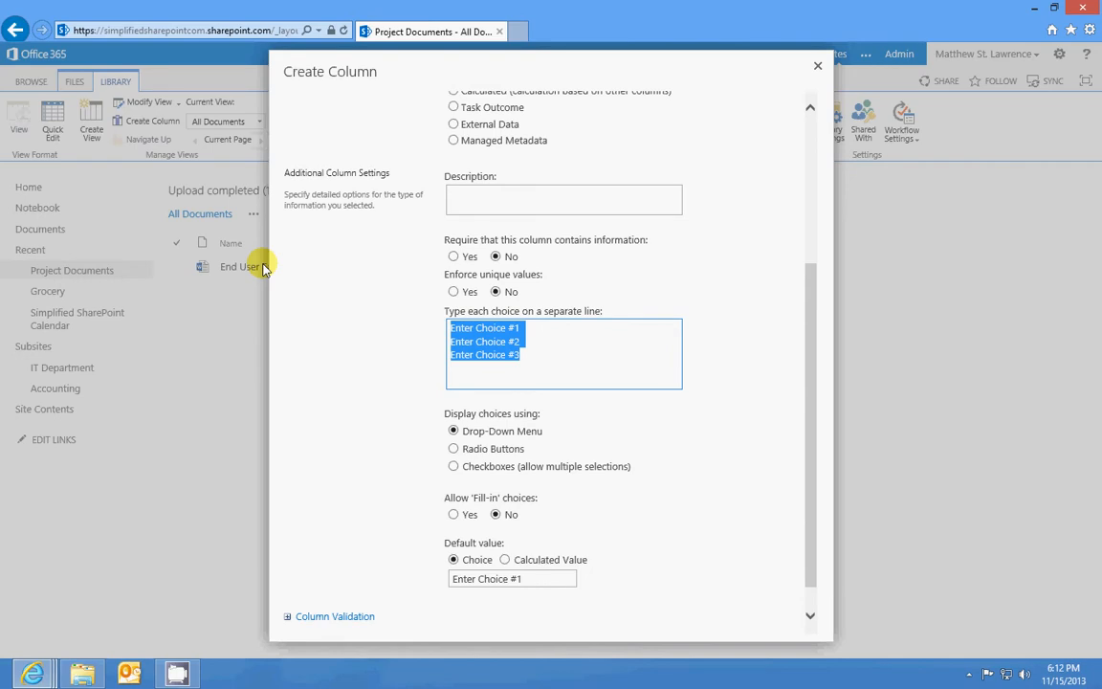
type("New")
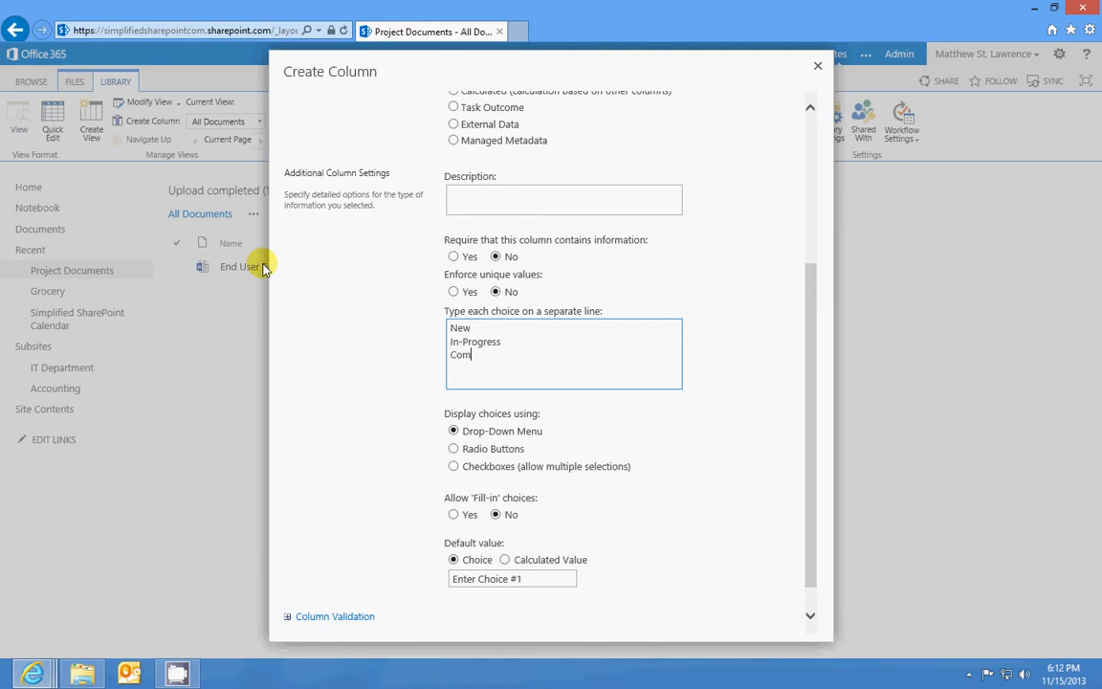
left_click(725, 375)
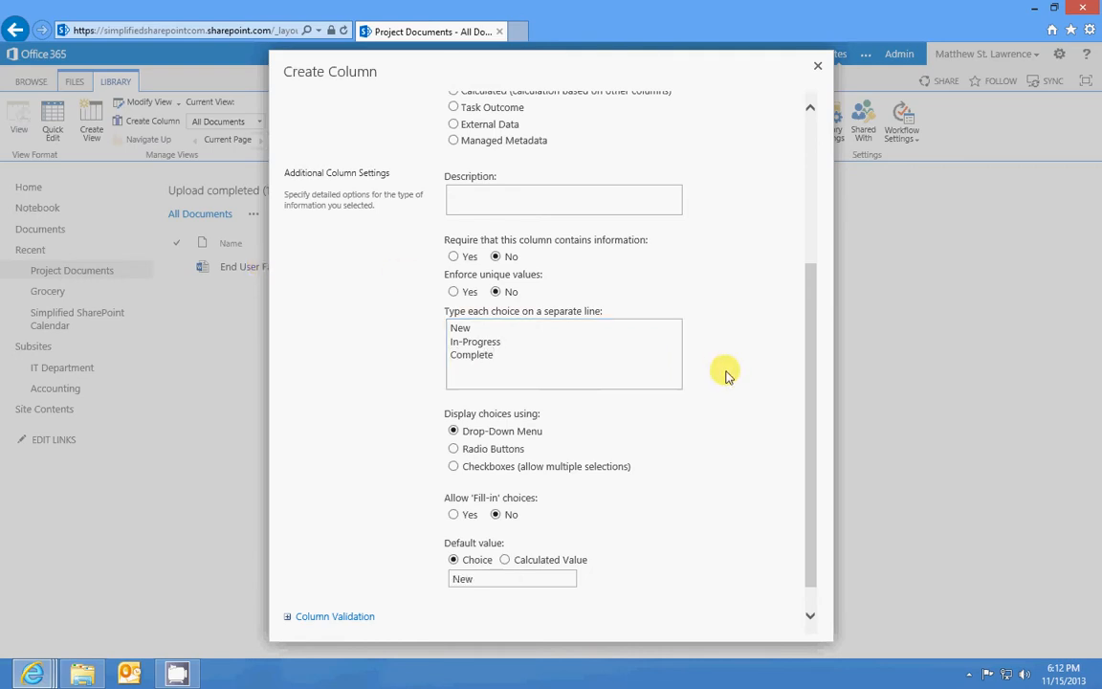
scroll(711, 367, "down", 1)
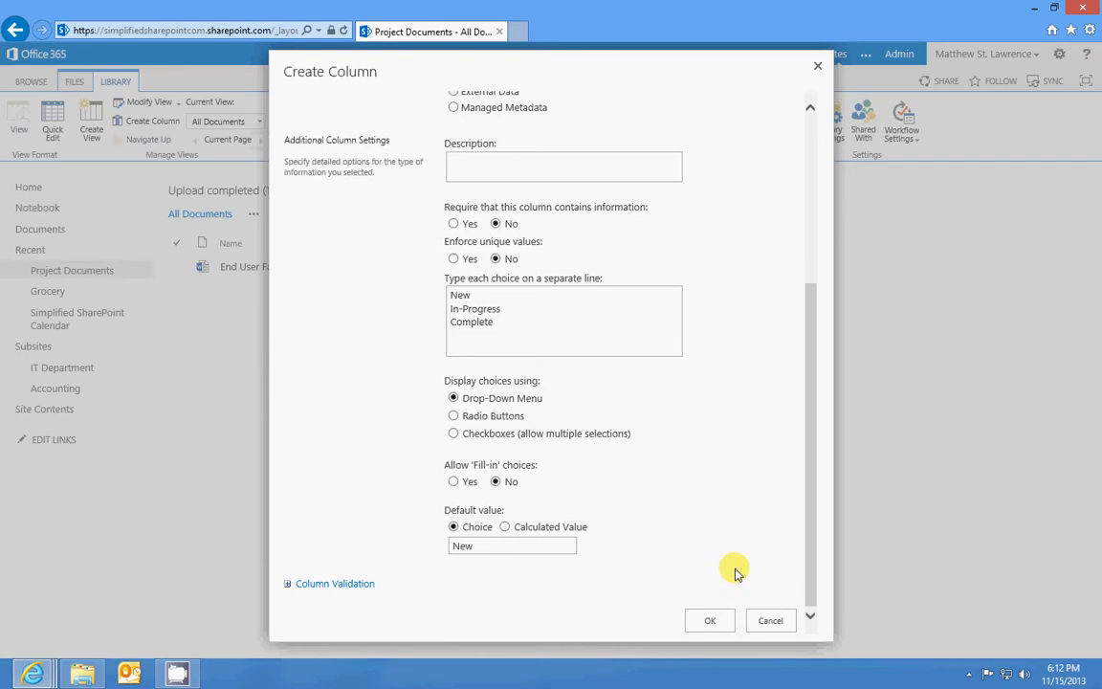
left_click(711, 620)
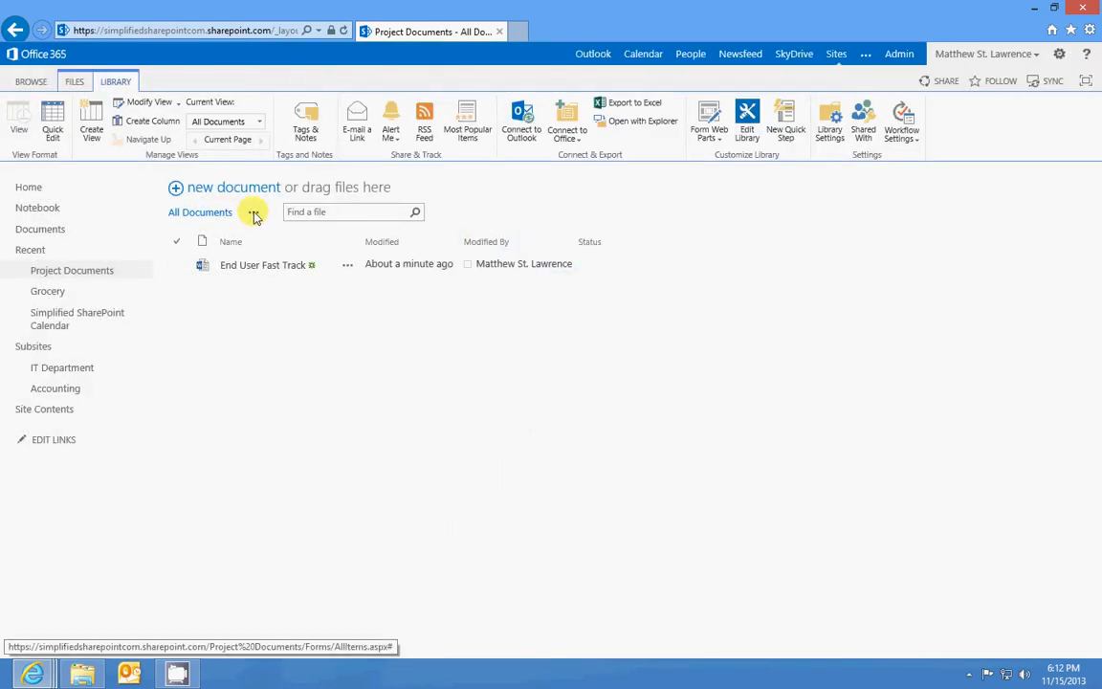
Modify the All Documents view so that the Status column is in position 1 from the left.
left_click(253, 212)
left_click(297, 235)
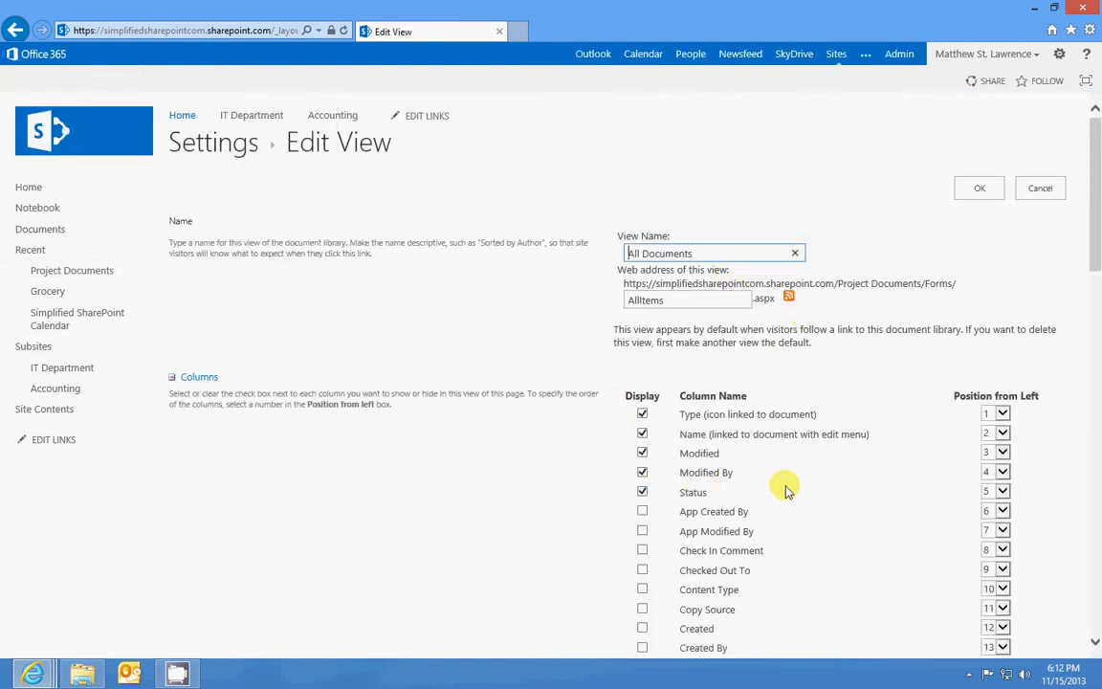
left_click(1002, 491)
left_click(998, 398)
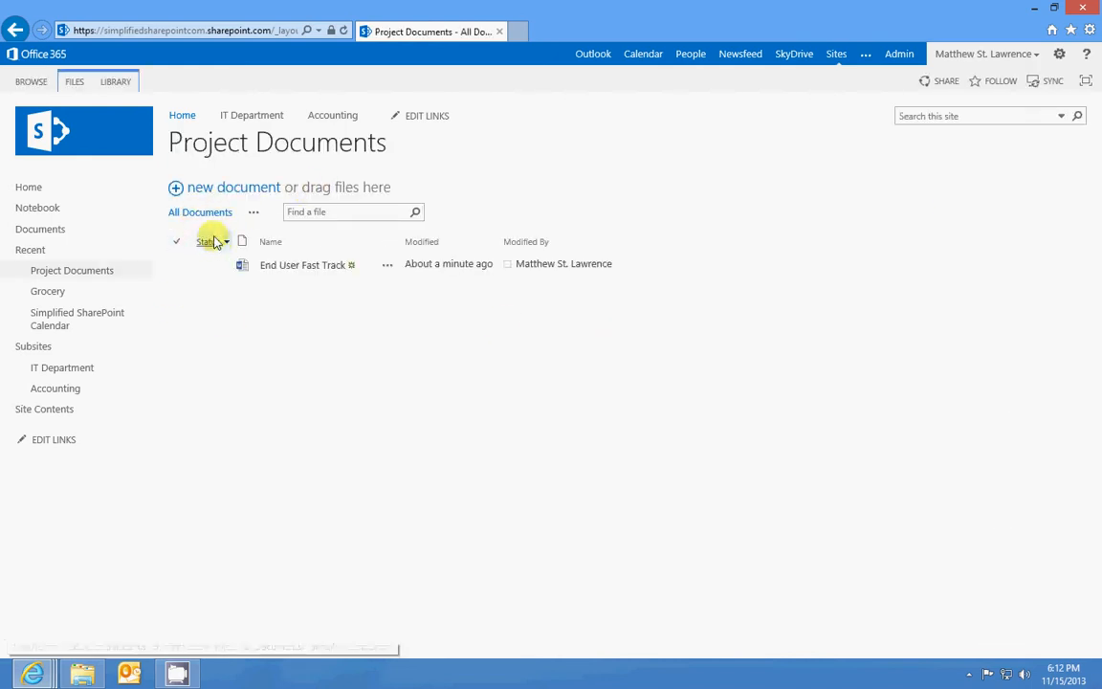
Open the End User Fast Track document from the library and return to the Project Documents list.
left_click(387, 264)
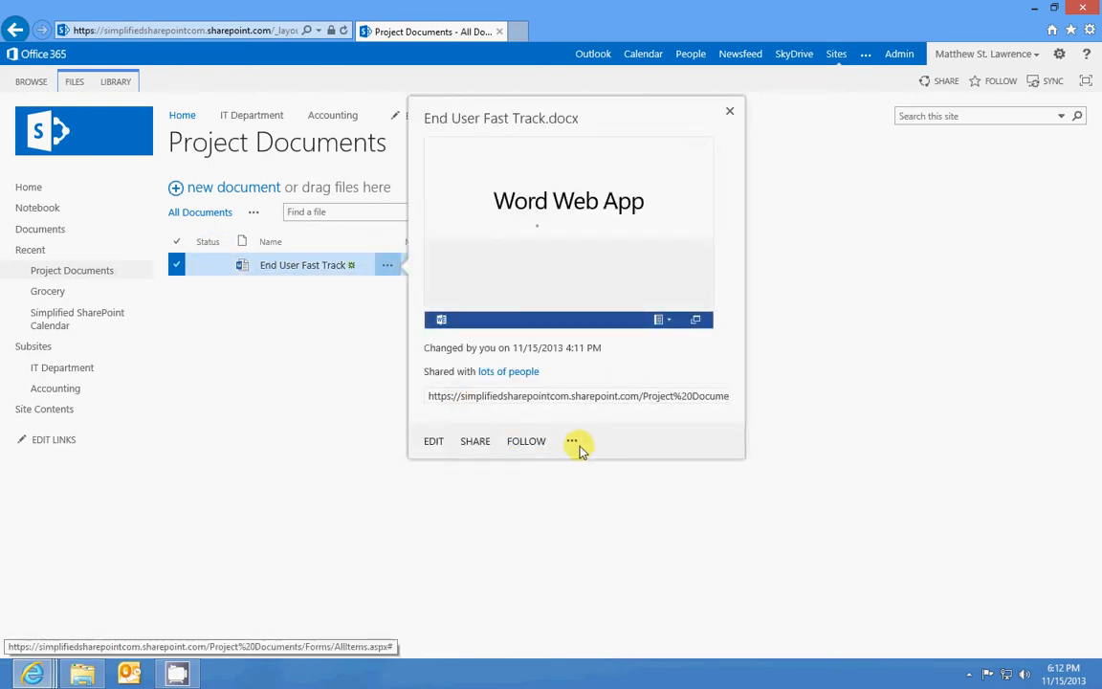
left_click(309, 449)
left_click(306, 265)
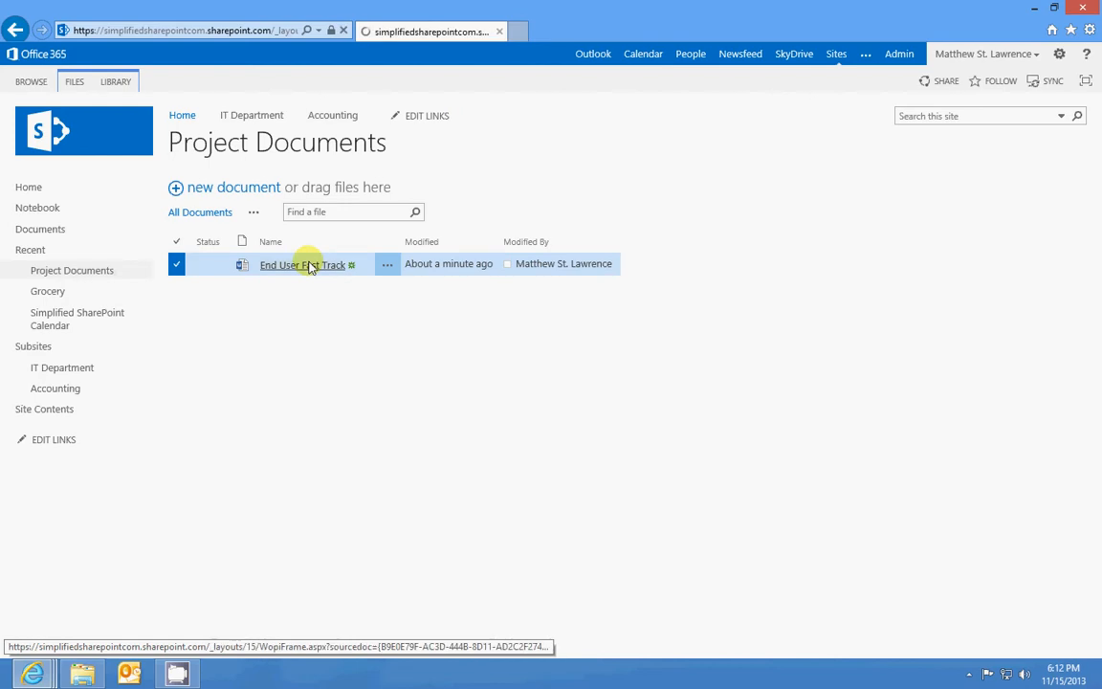
left_click(14, 30)
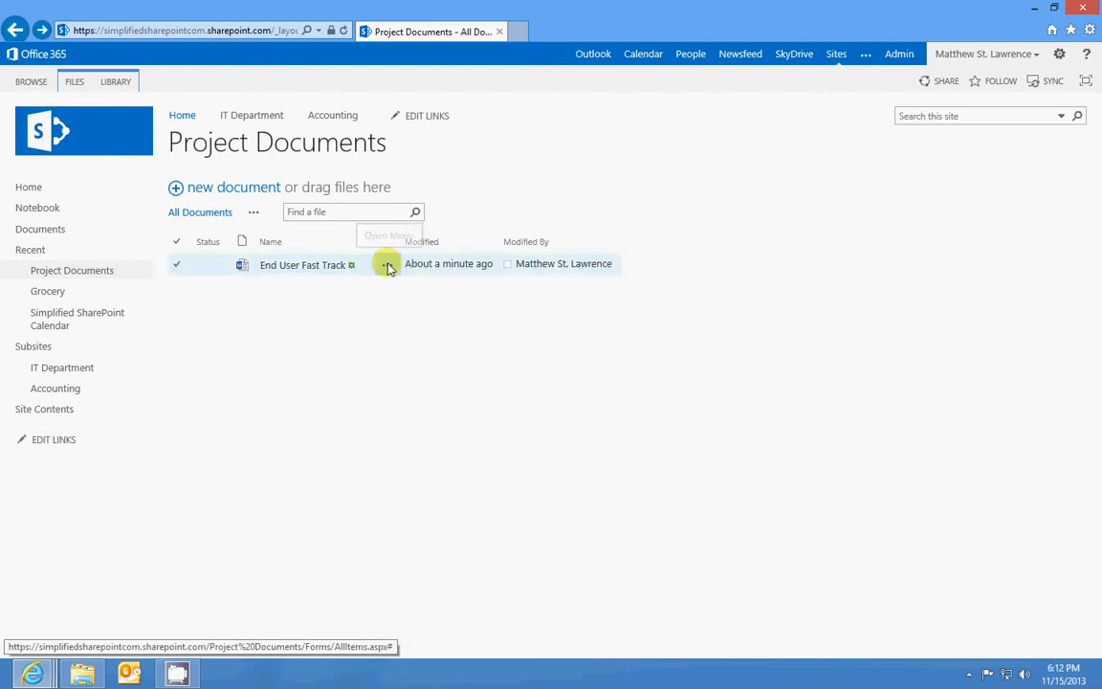
Edit the End User Fast Track document's properties, setting Title to Document 1 and Status to New, and save.
left_click(388, 266)
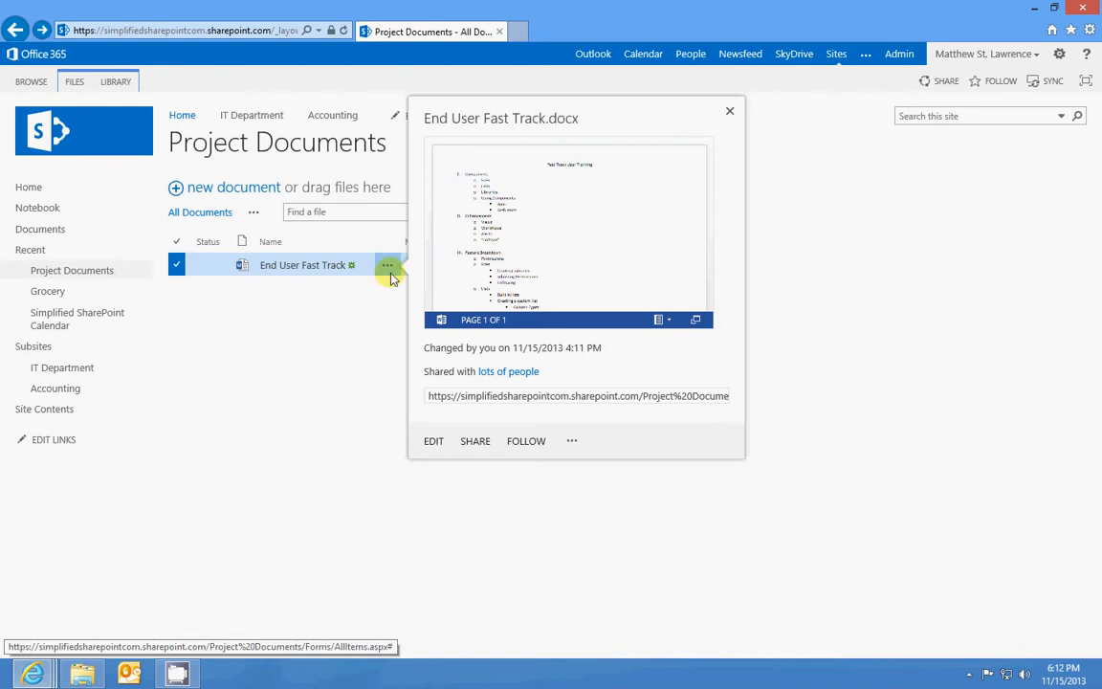
left_click(572, 442)
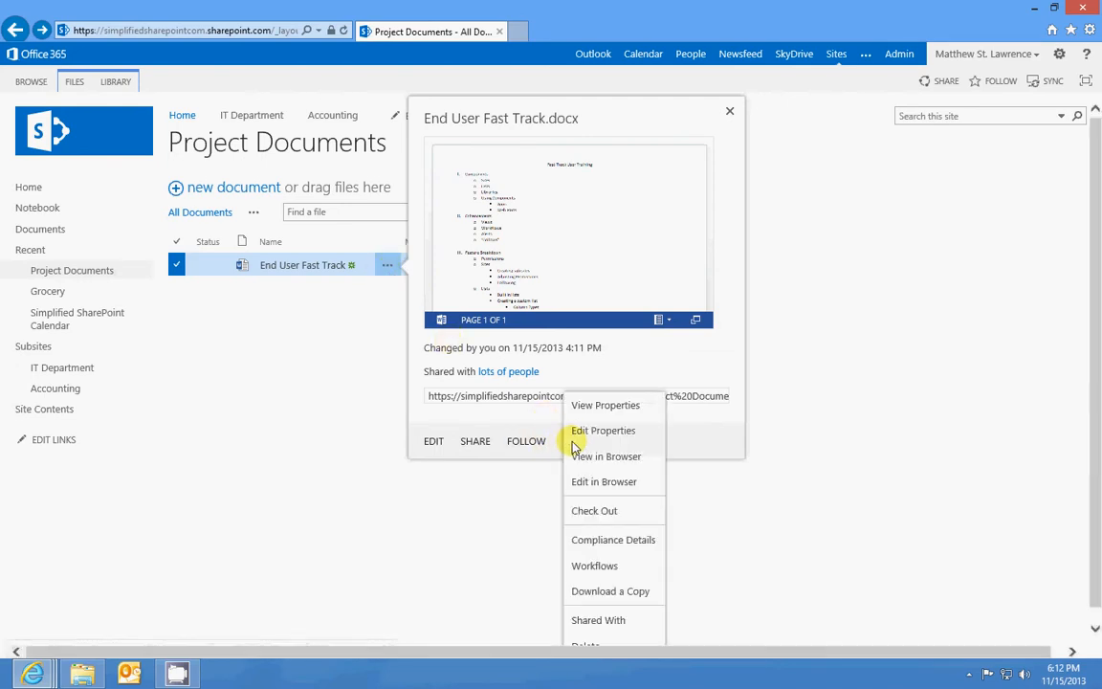
left_click(628, 432)
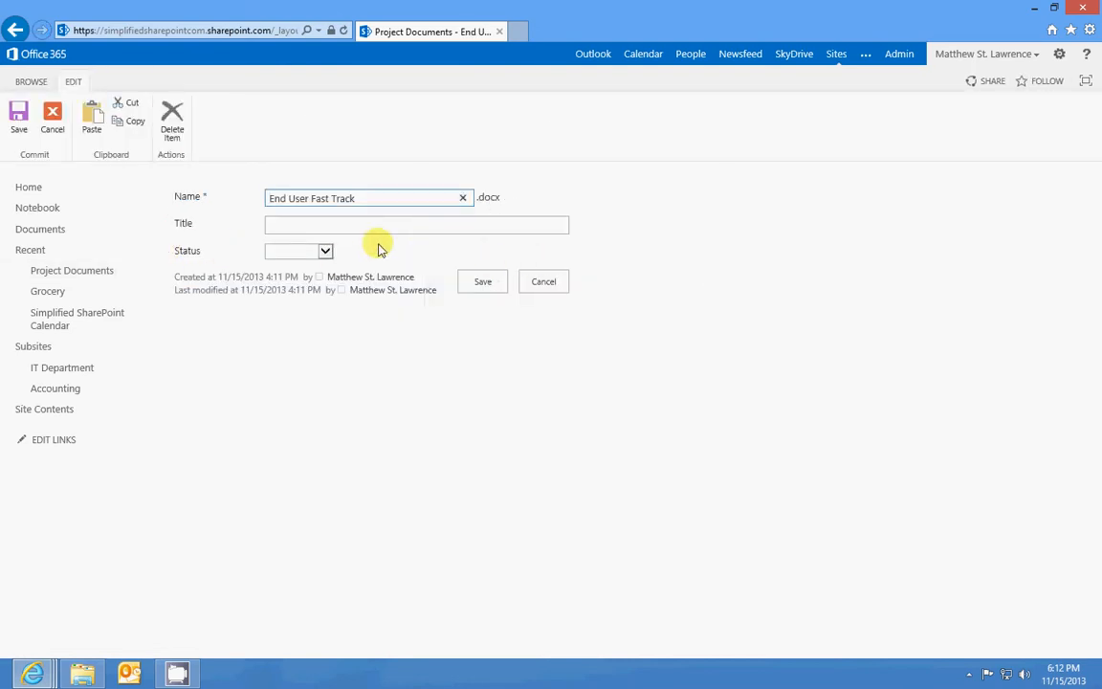
left_click(334, 226)
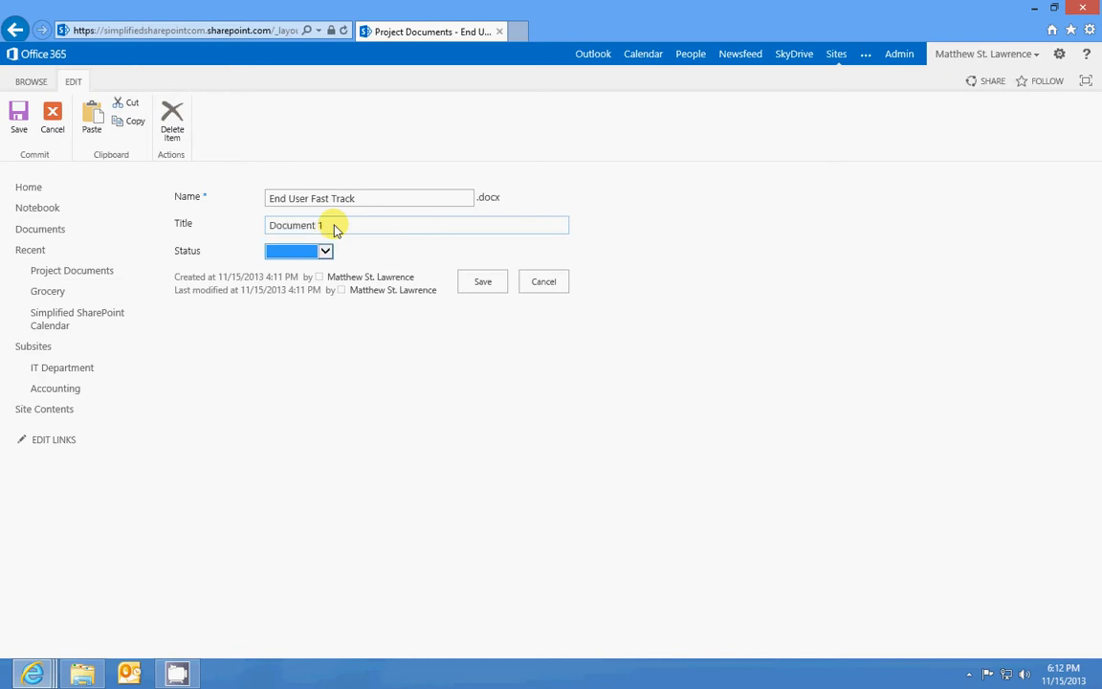
left_click(323, 253)
left_click(287, 256)
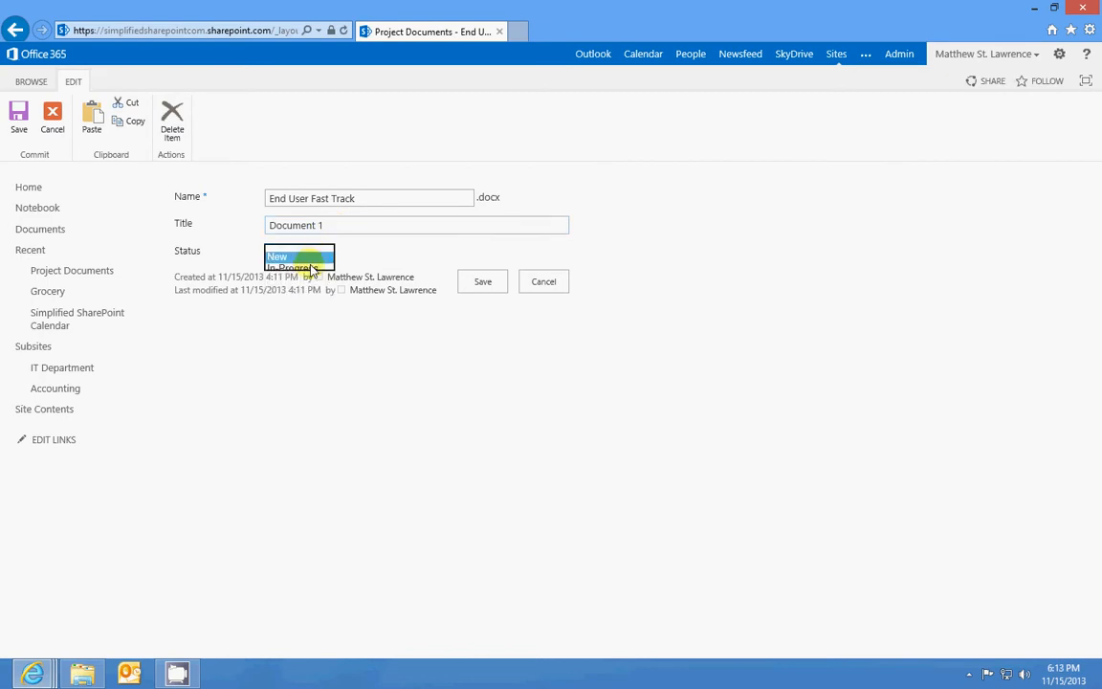
left_click(476, 287)
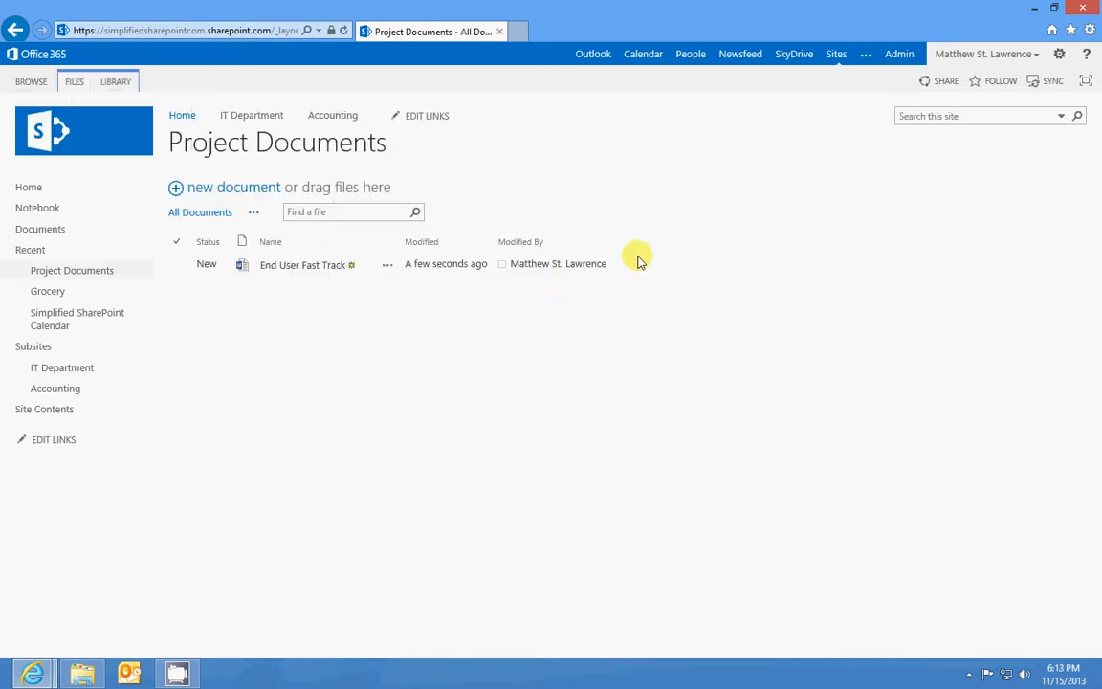
Reveal the desktop beside the library and make two copies of the End User Fast Track file there.
double_click(485, 19)
left_click(28, 196)
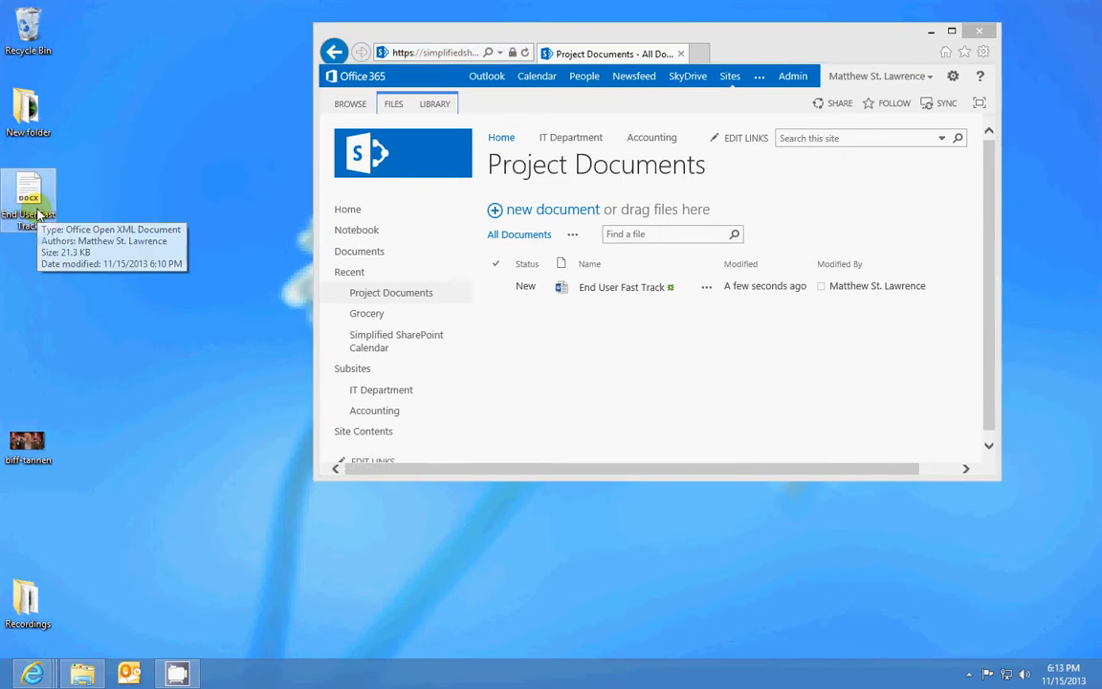
key("ctrl+v")
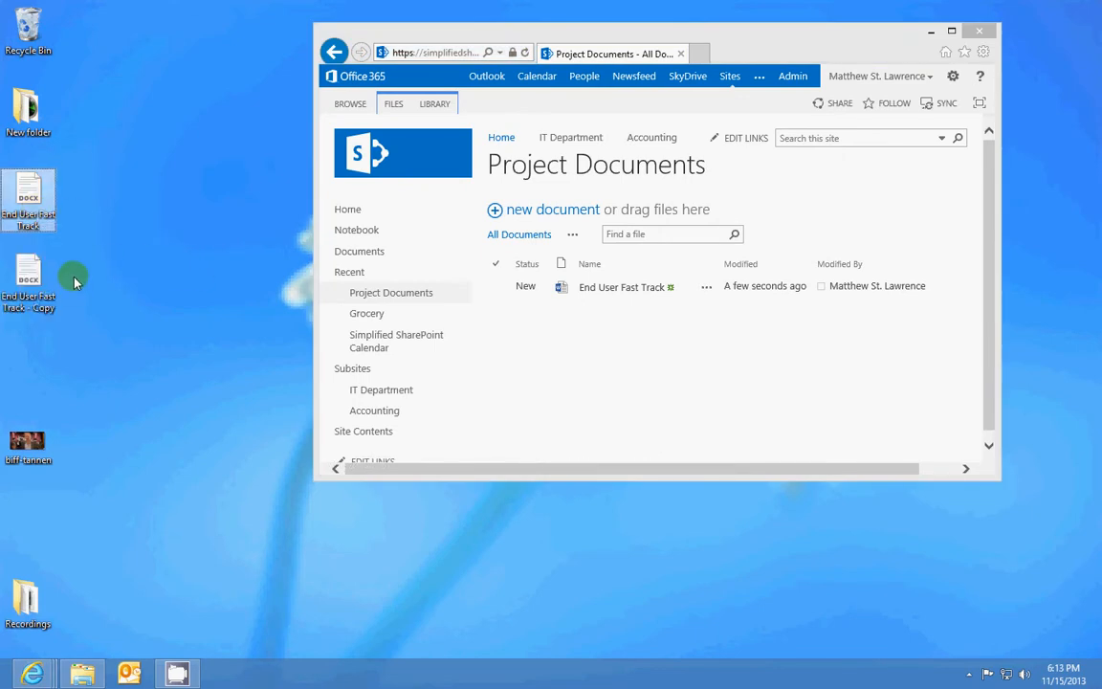
key("ctrl+v")
Rename the three desktop files Document 2, Document 3 and Document 4, and upload them to the Project Documents library.
right_click(42, 213)
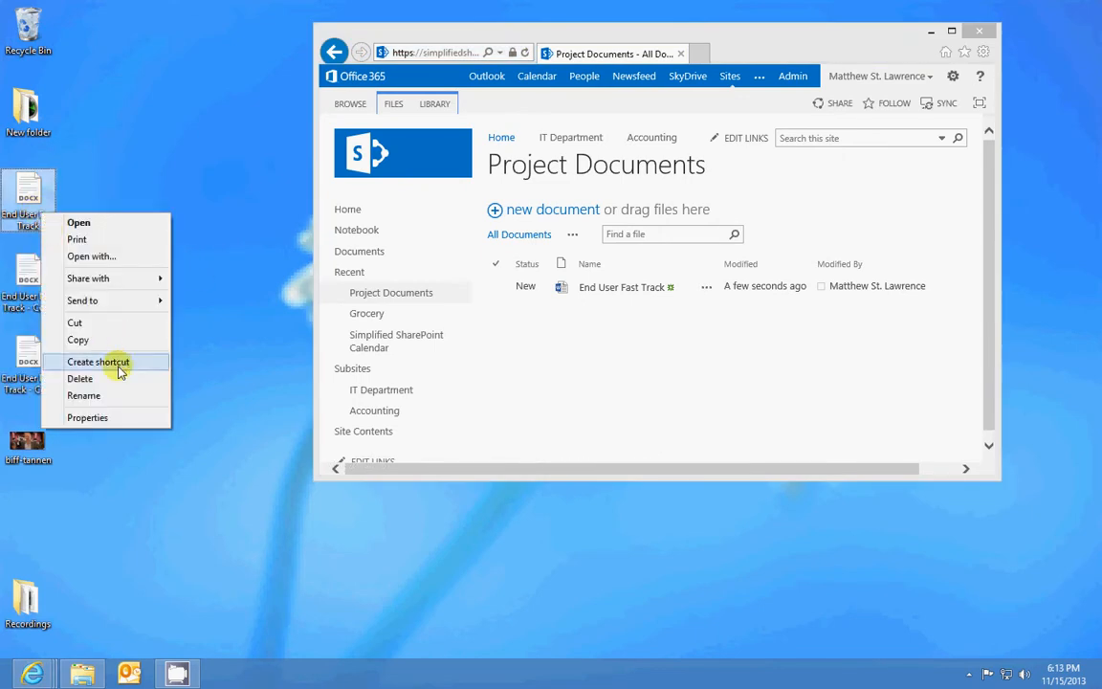
left_click(265, 243)
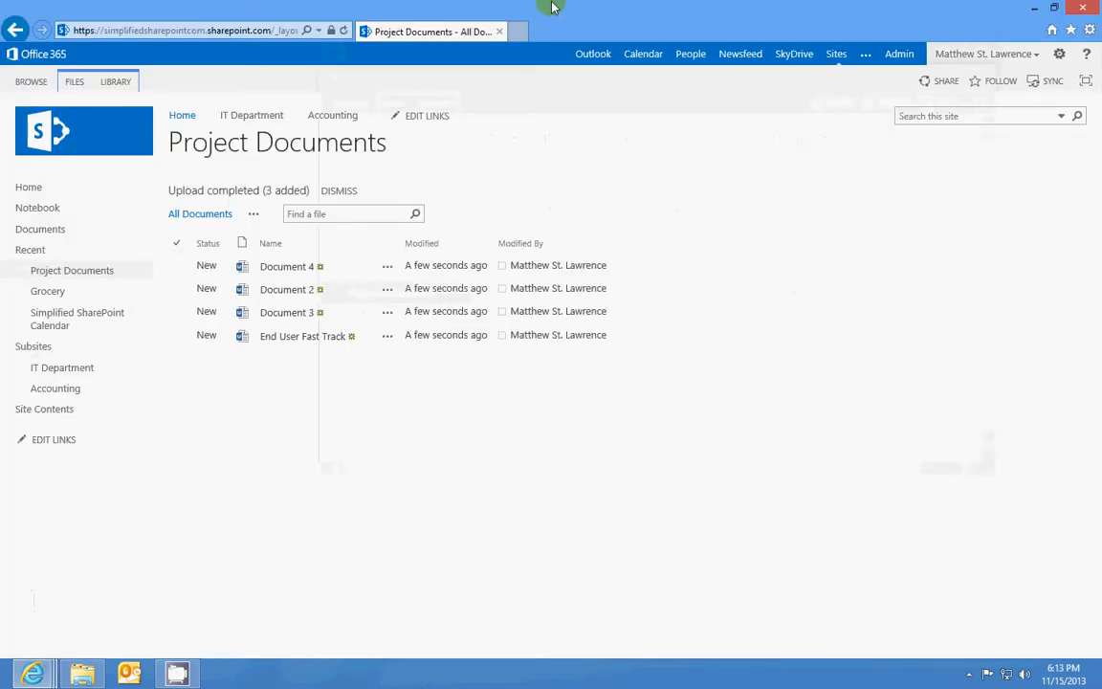
left_click_drag(552, 8, 716, 40)
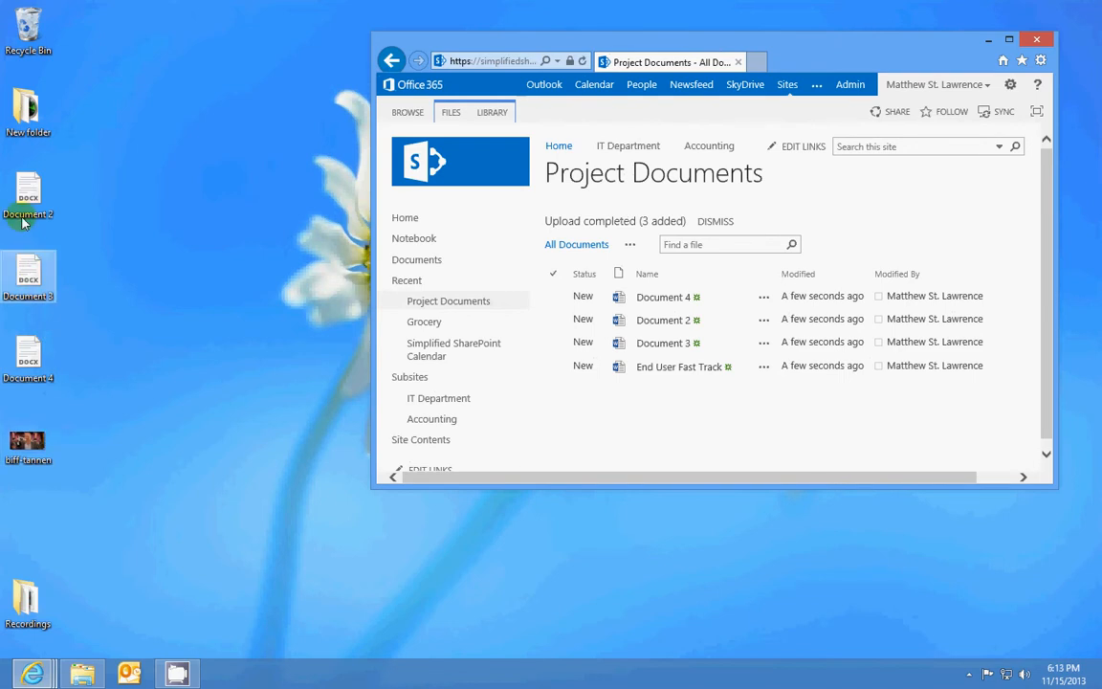
left_click(935, 318)
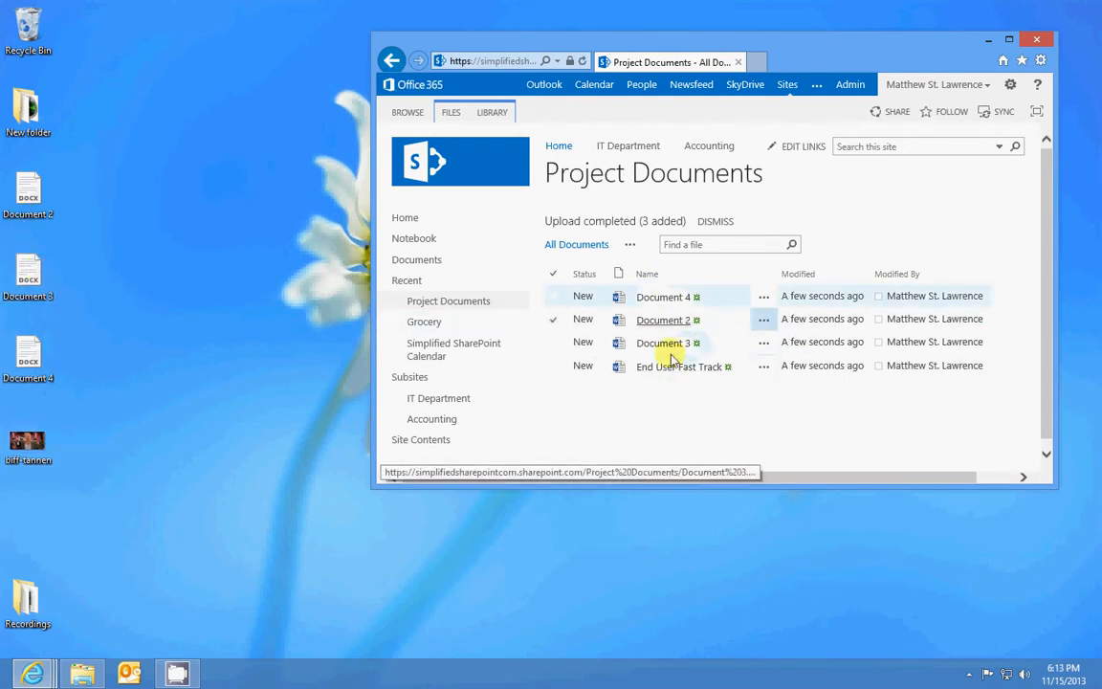
double_click(794, 45)
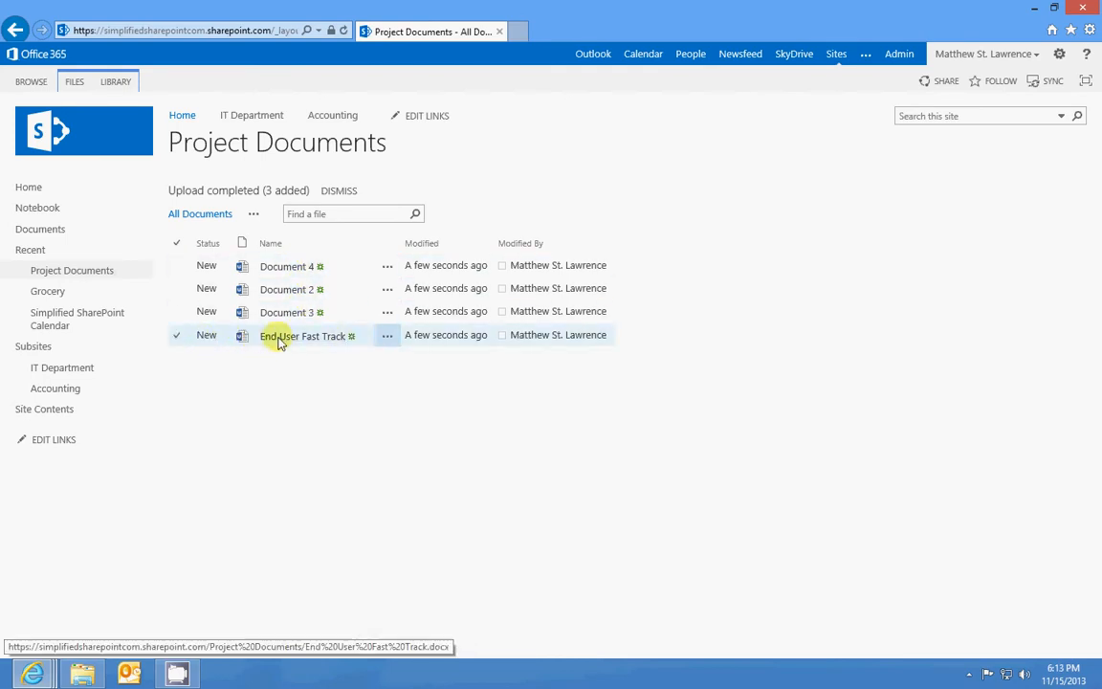
View the End User Fast Track document's properties to check its title, and return to the library.
left_click(387, 336)
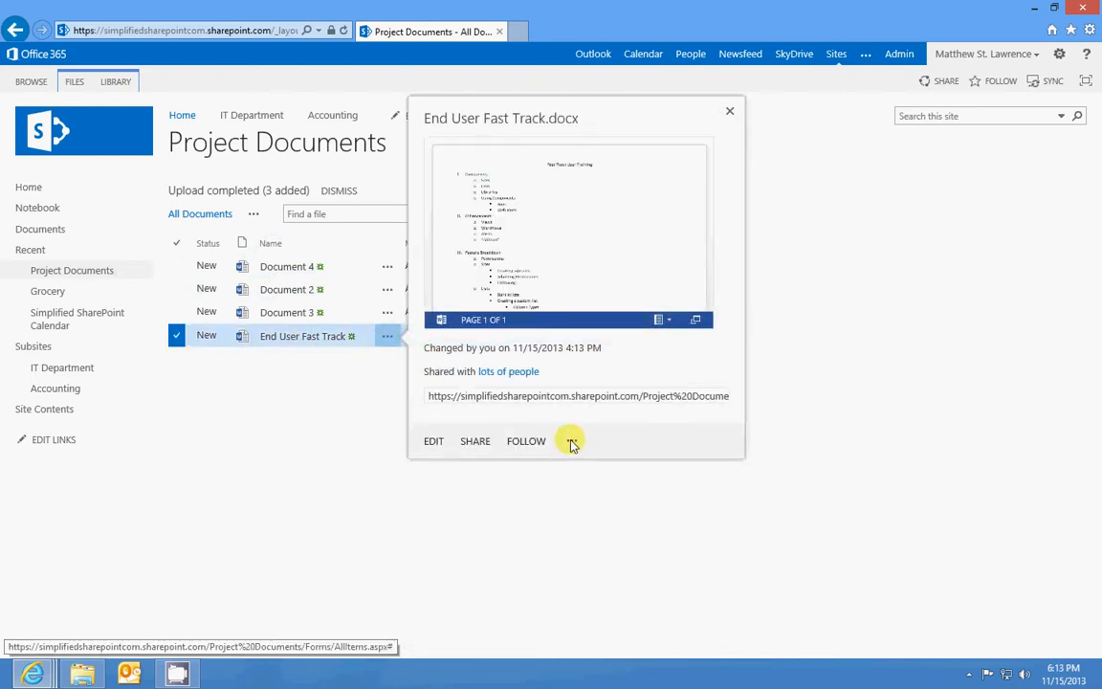
left_click(572, 442)
left_click(610, 407)
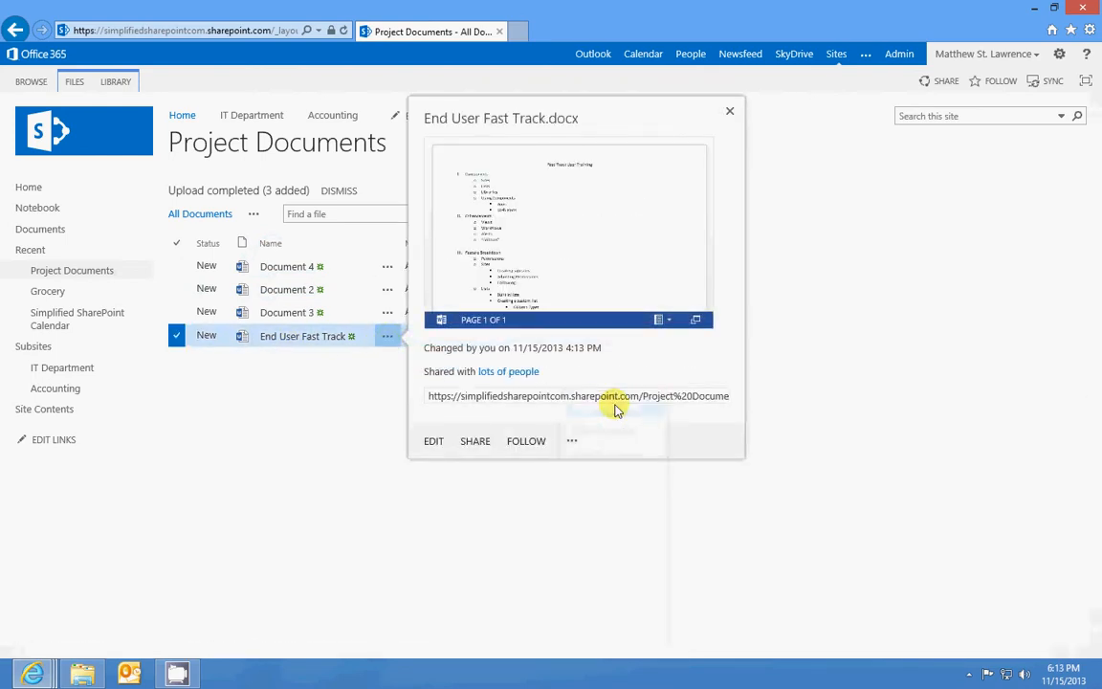
left_click_drag(316, 220, 251, 217)
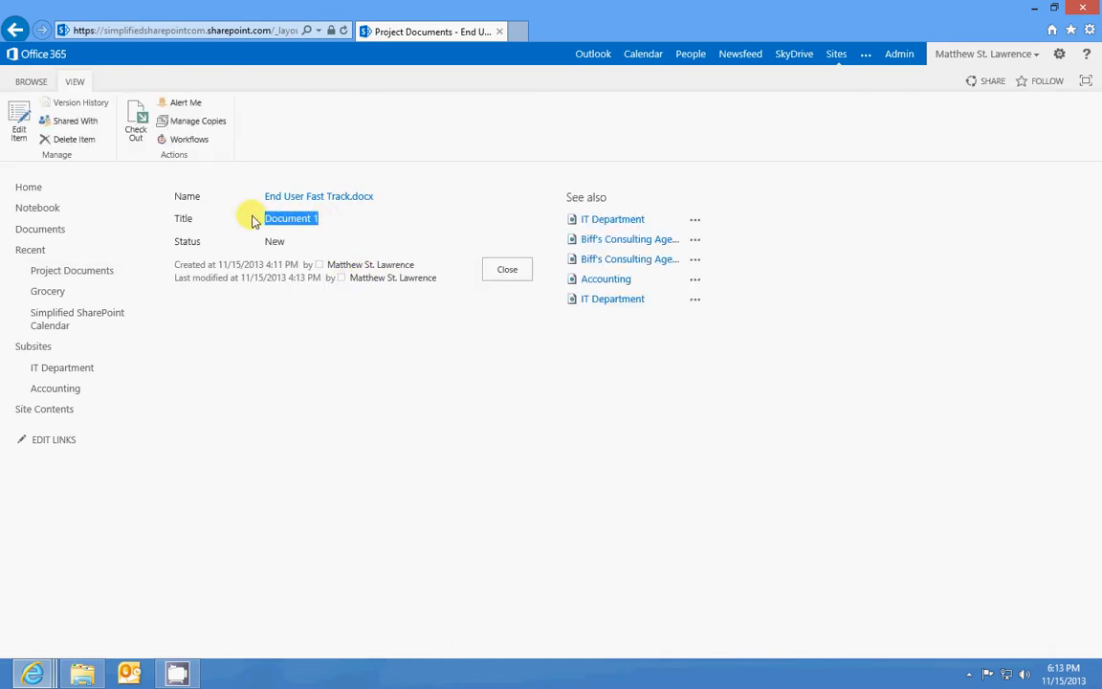
left_click(506, 269)
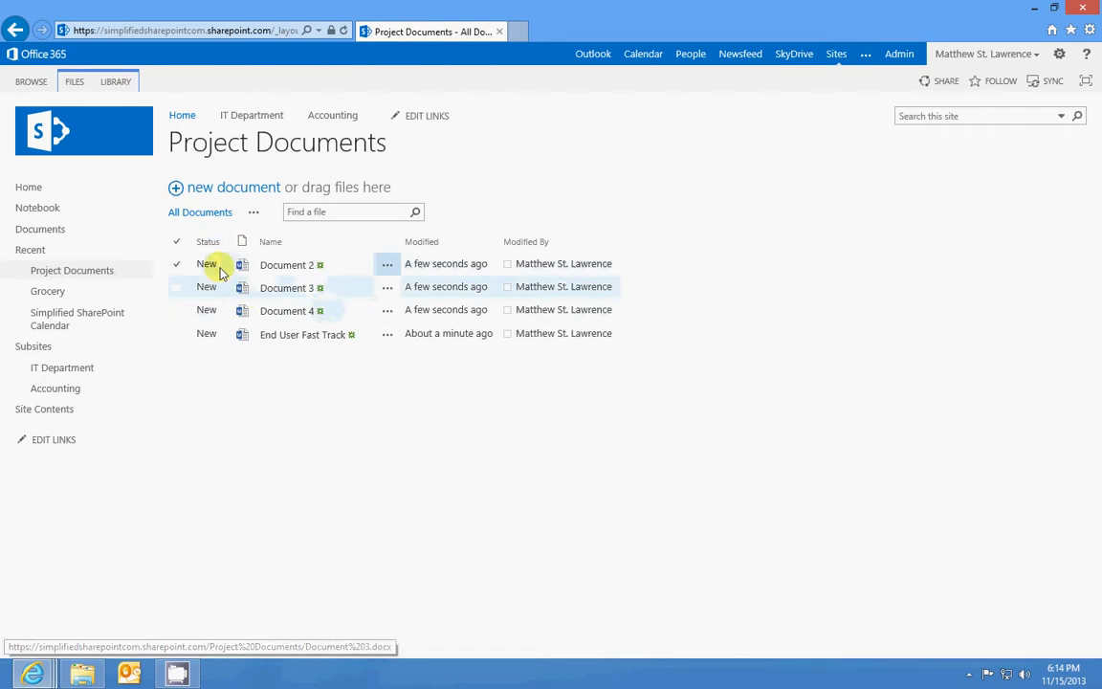
left_click(388, 289)
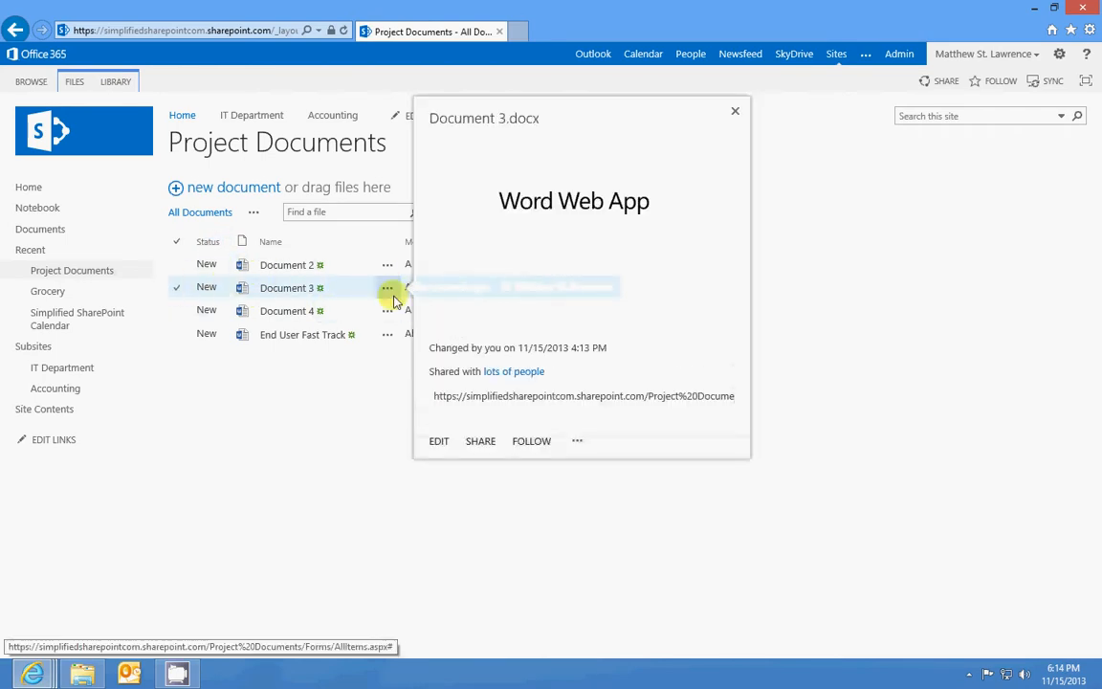
left_click(577, 442)
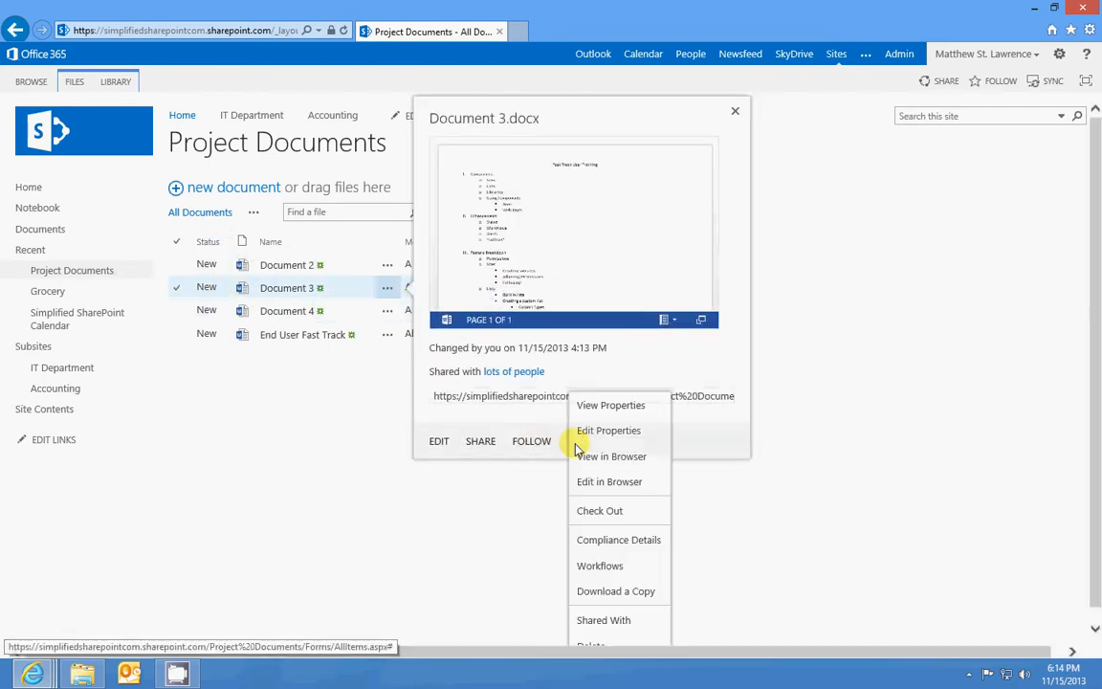
left_click(400, 468)
Switch the library to Quick Edit, set Document 2's Status to In-Progress and fill that value down to all rows.
left_click(120, 82)
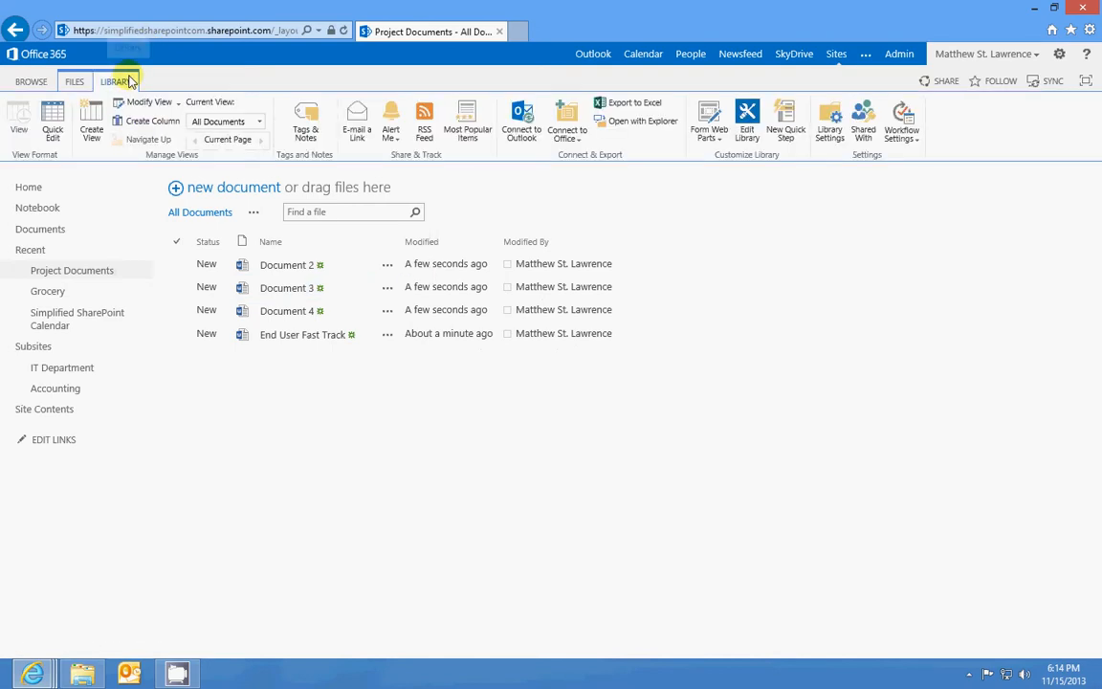
left_click(55, 139)
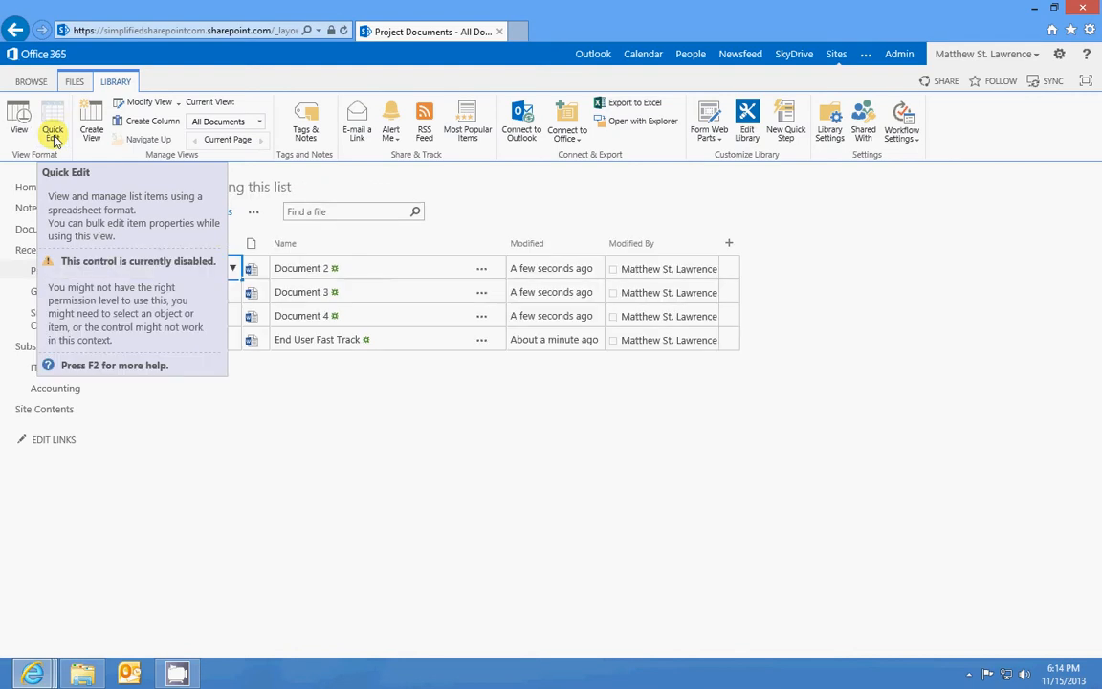
left_click(231, 269)
left_click(220, 311)
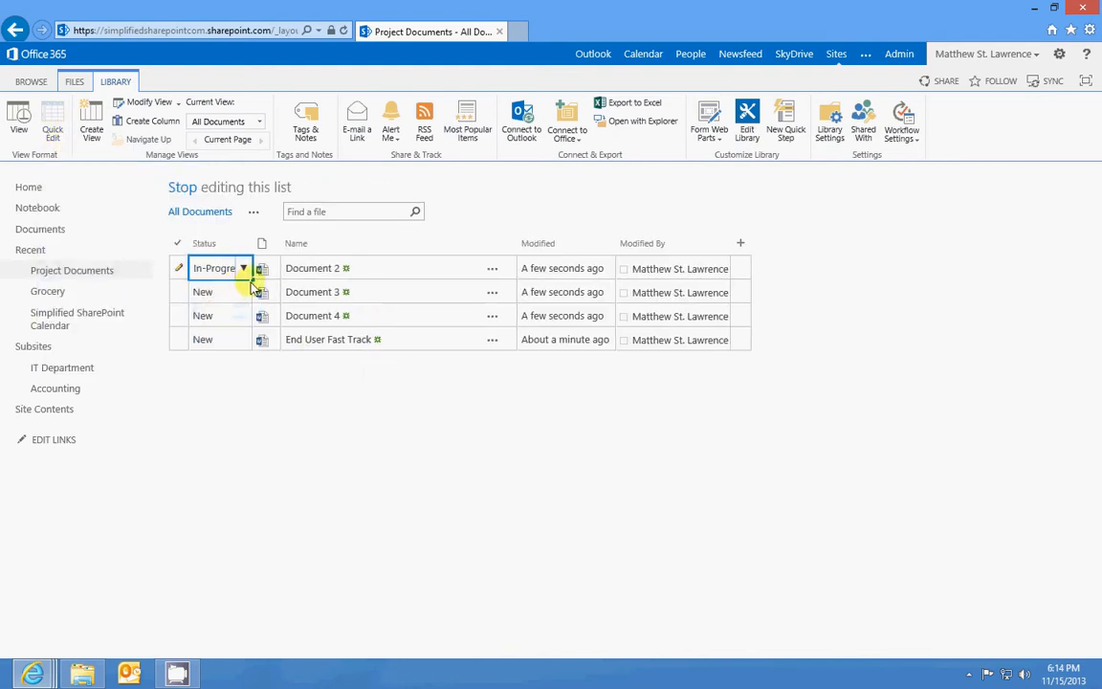
left_click_drag(248, 278, 247, 341)
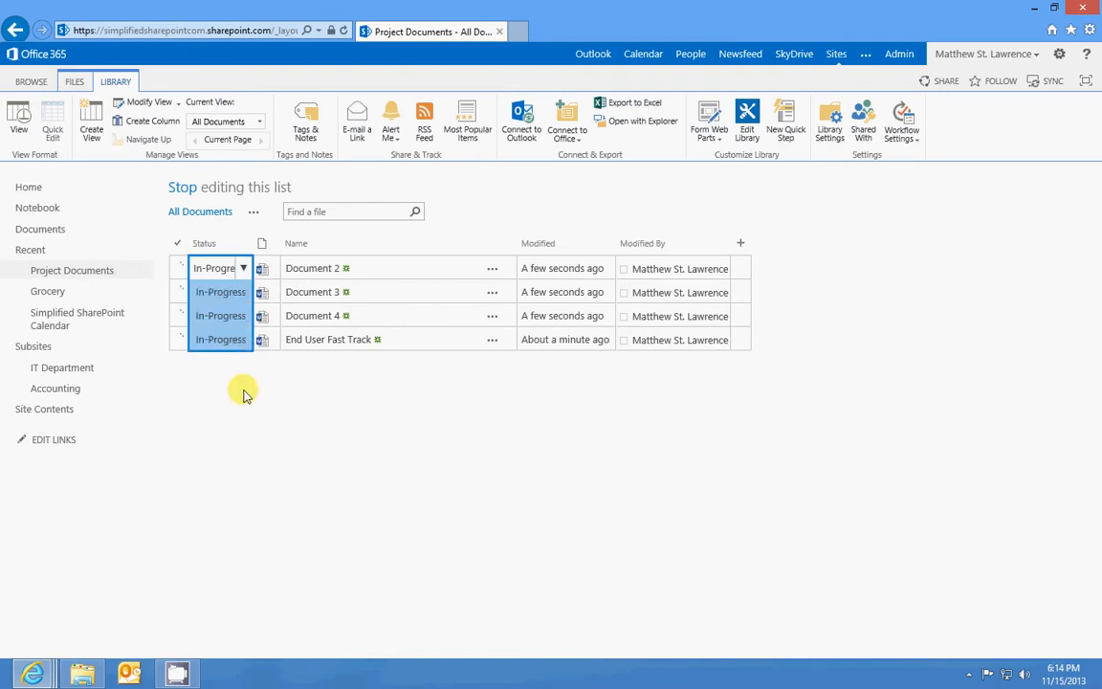
Set Document 4's Status to New and End User Fast Track's to Complete, and finish editing the list.
left_click(220, 322)
left_click(243, 317)
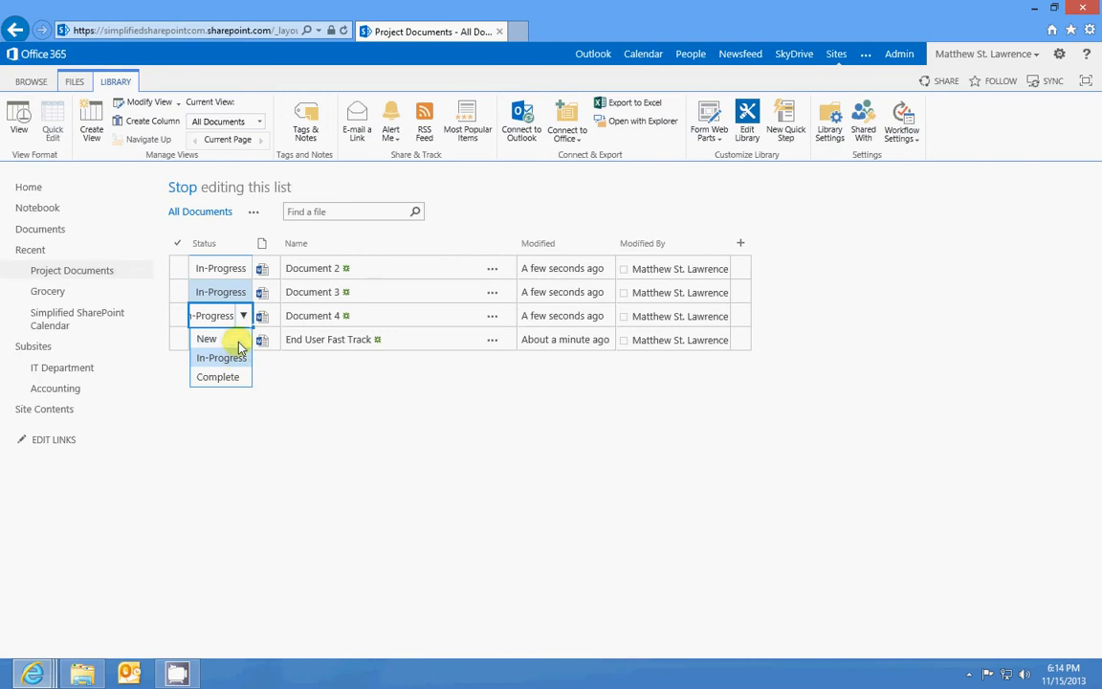
left_click(238, 341)
left_click(247, 343)
left_click(243, 341)
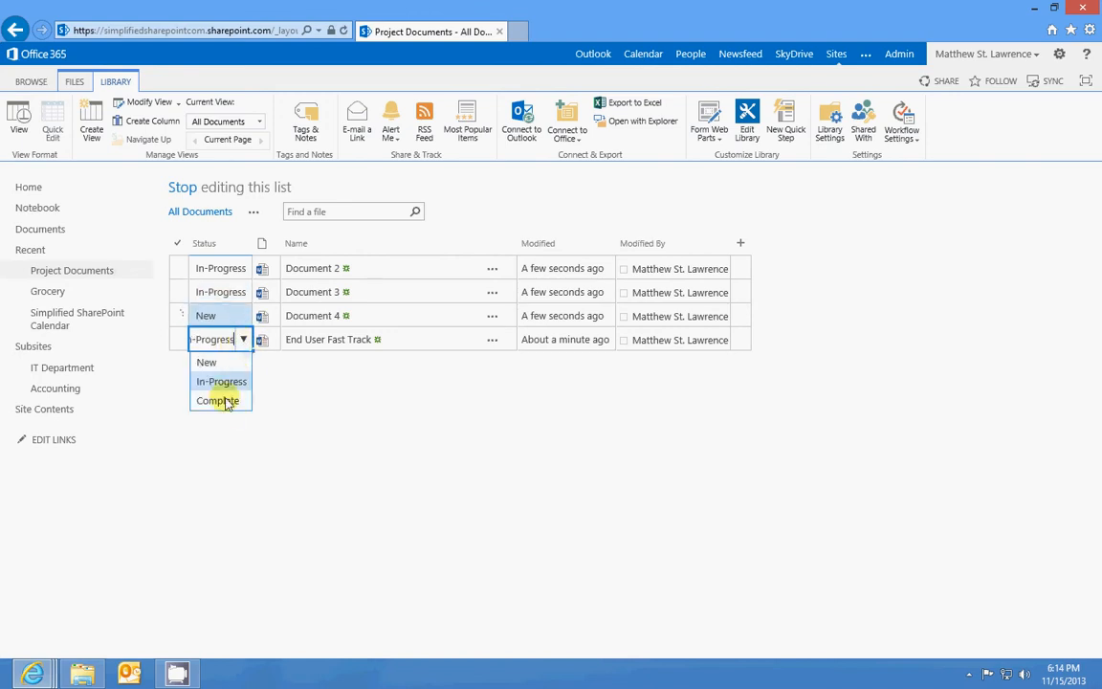
left_click(221, 402)
left_click(182, 186)
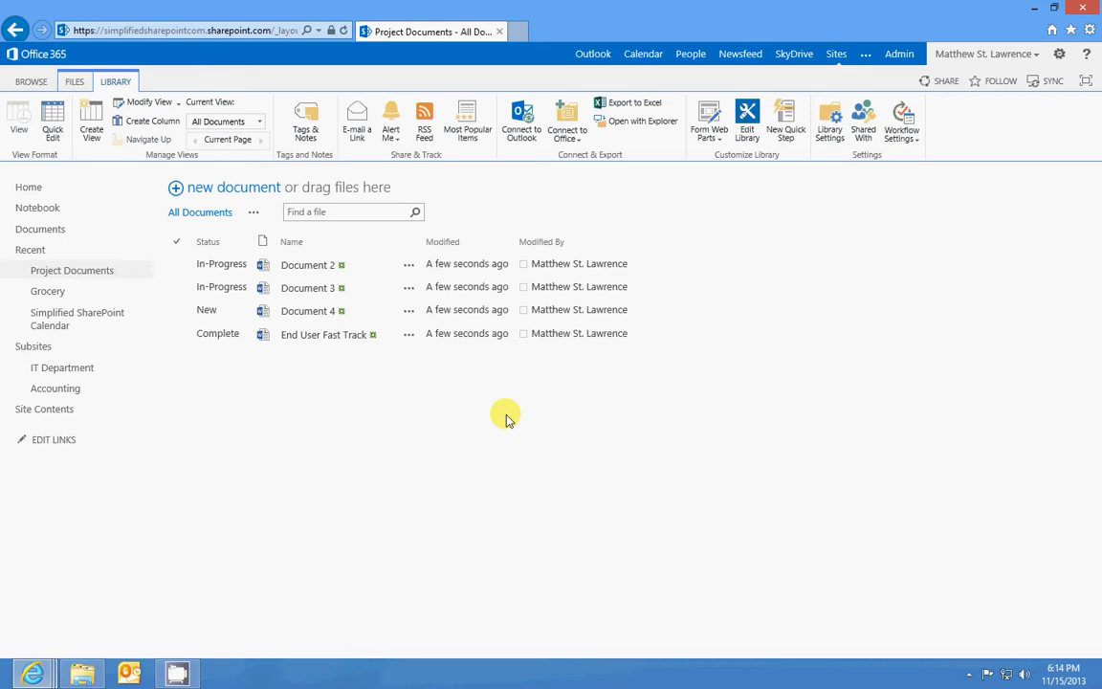
Sort the library by the Status column in descending order.
left_click(211, 242)
left_click(211, 243)
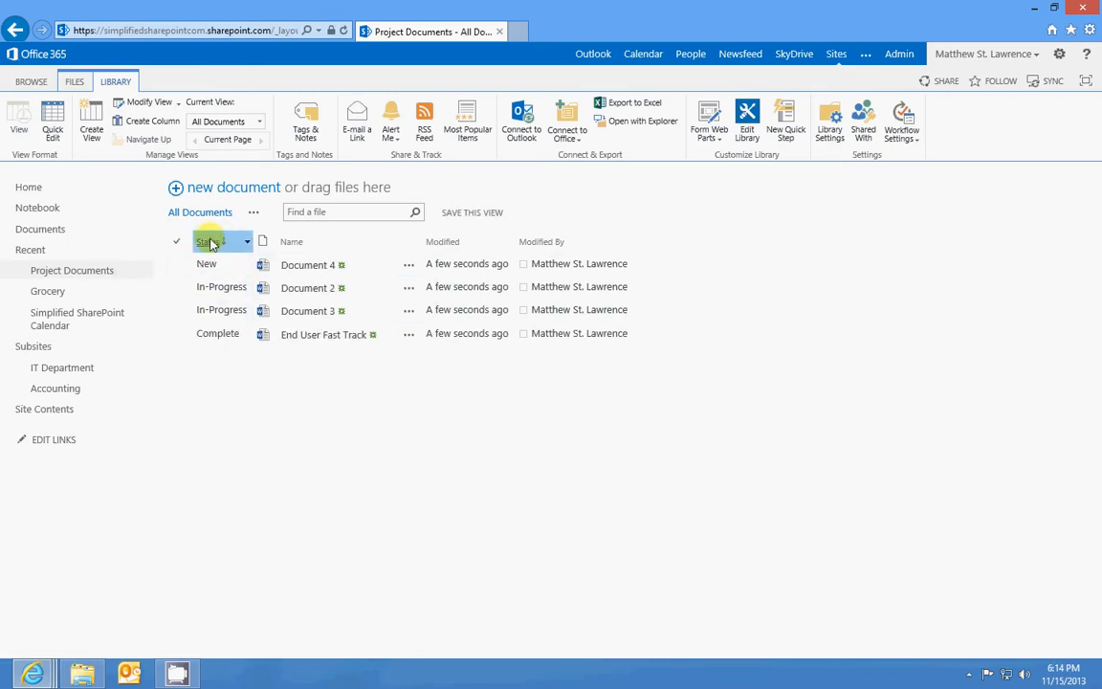
Start a new Standard View for the Project Documents library and name it Complete only.
left_click(254, 213)
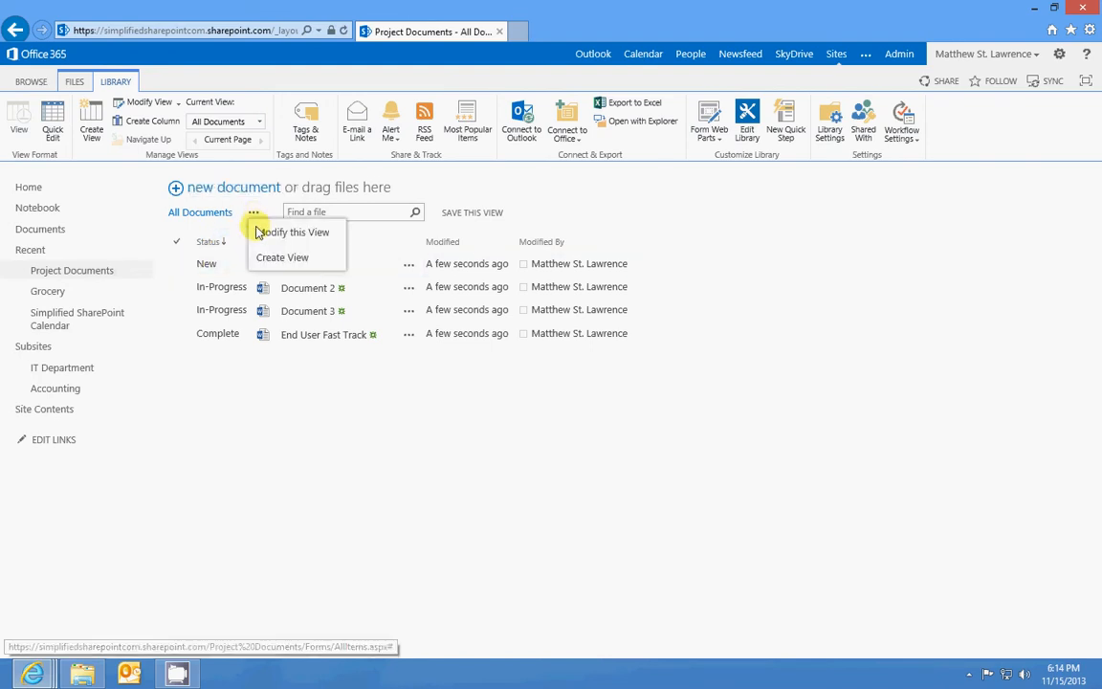
left_click(282, 258)
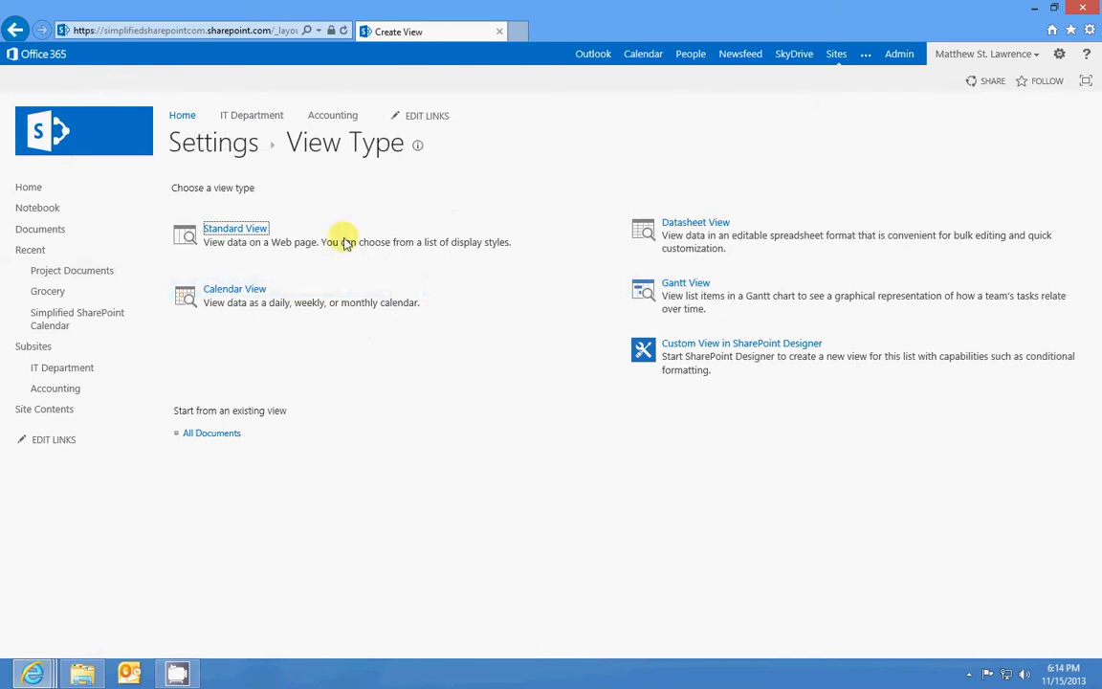
left_click(247, 233)
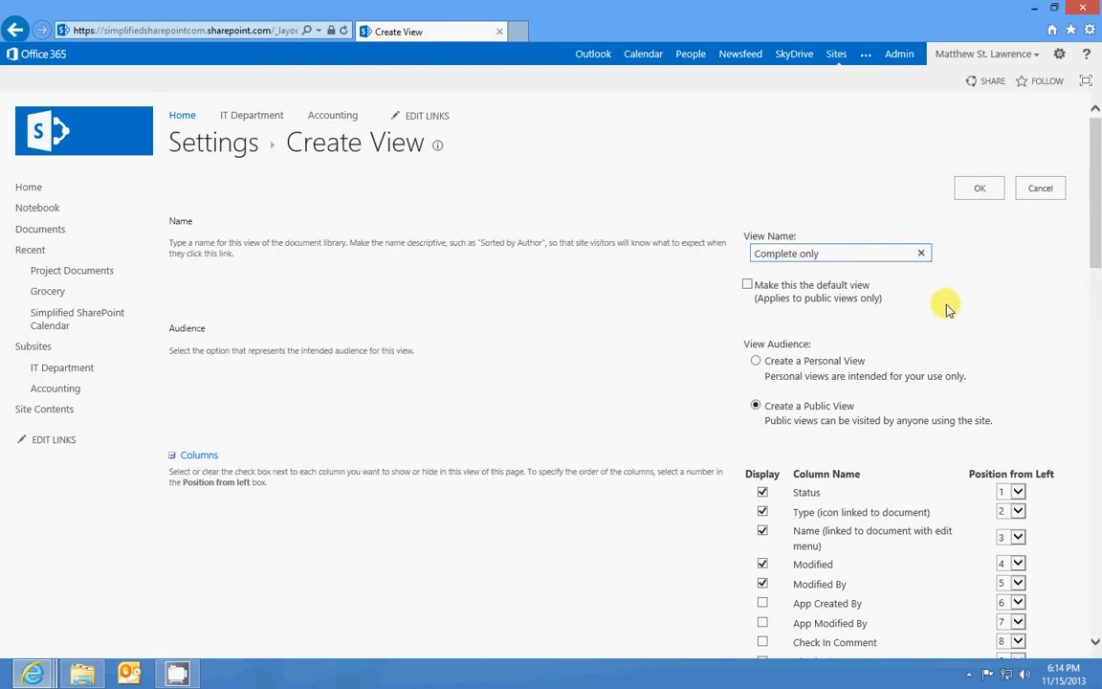
Filter the new view to show items only when Status is equal to Complete, and save the view.
scroll(1029, 307, "down", 3)
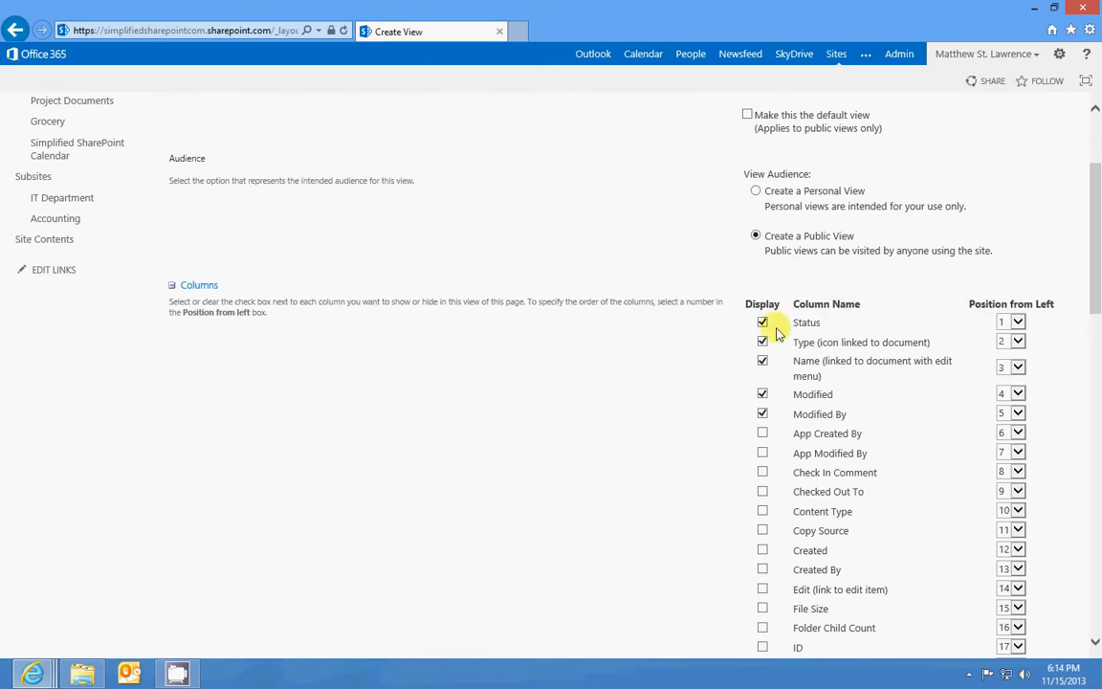
scroll(708, 366, "down", 10)
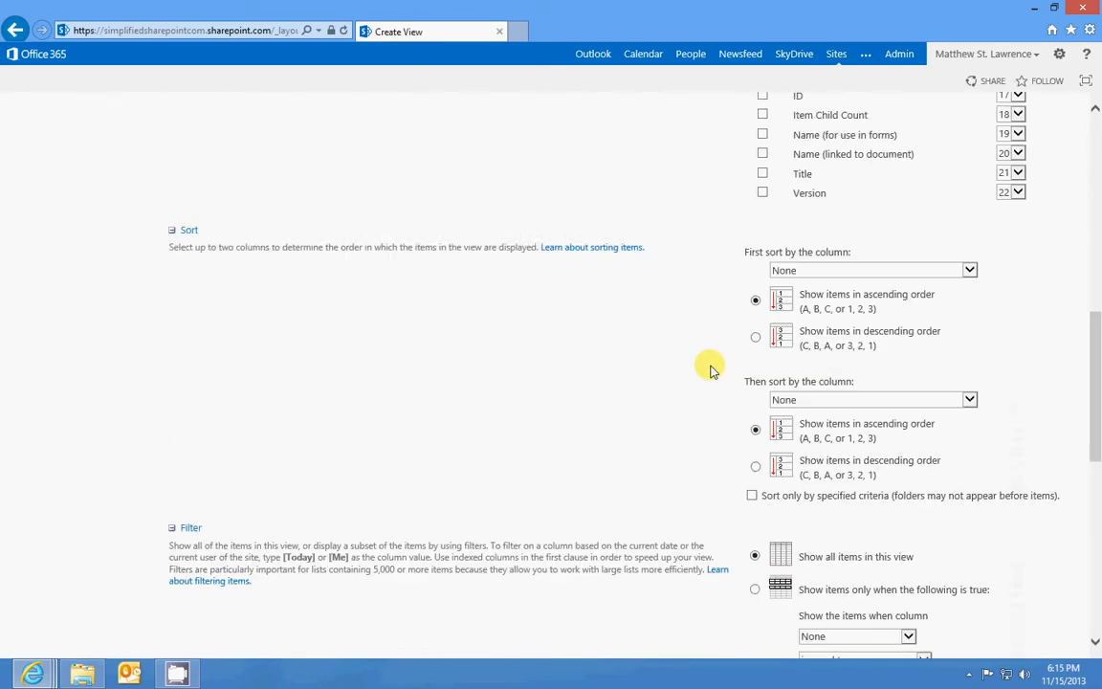
scroll(511, 436, "down", 2)
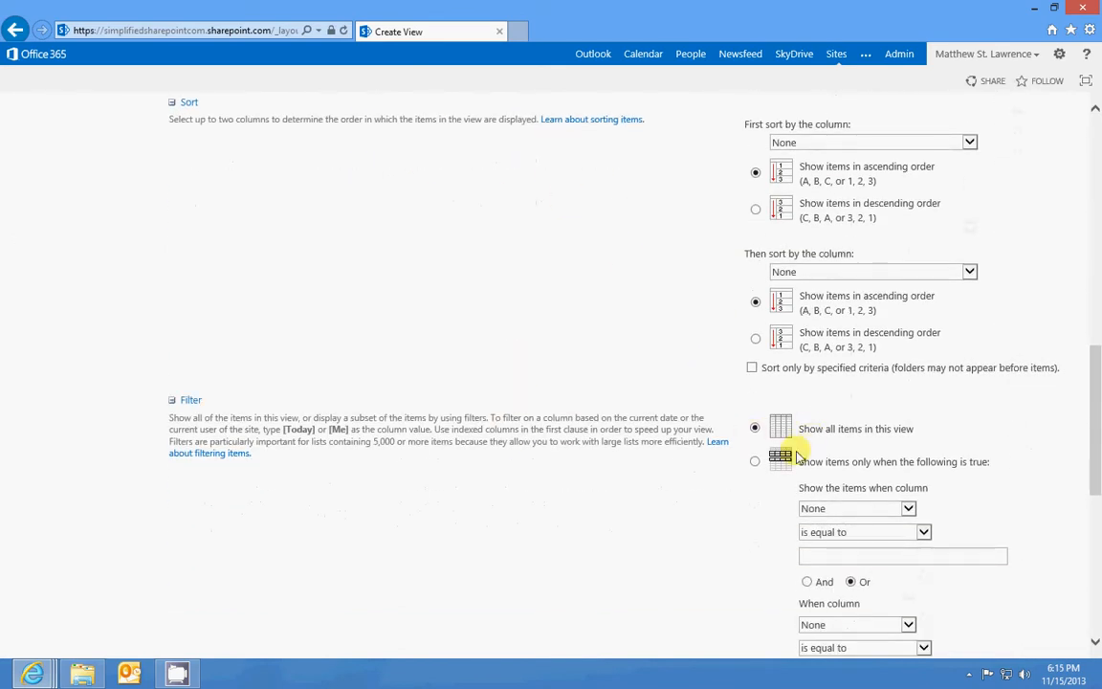
left_click(756, 463)
scroll(1043, 467, "down", 3)
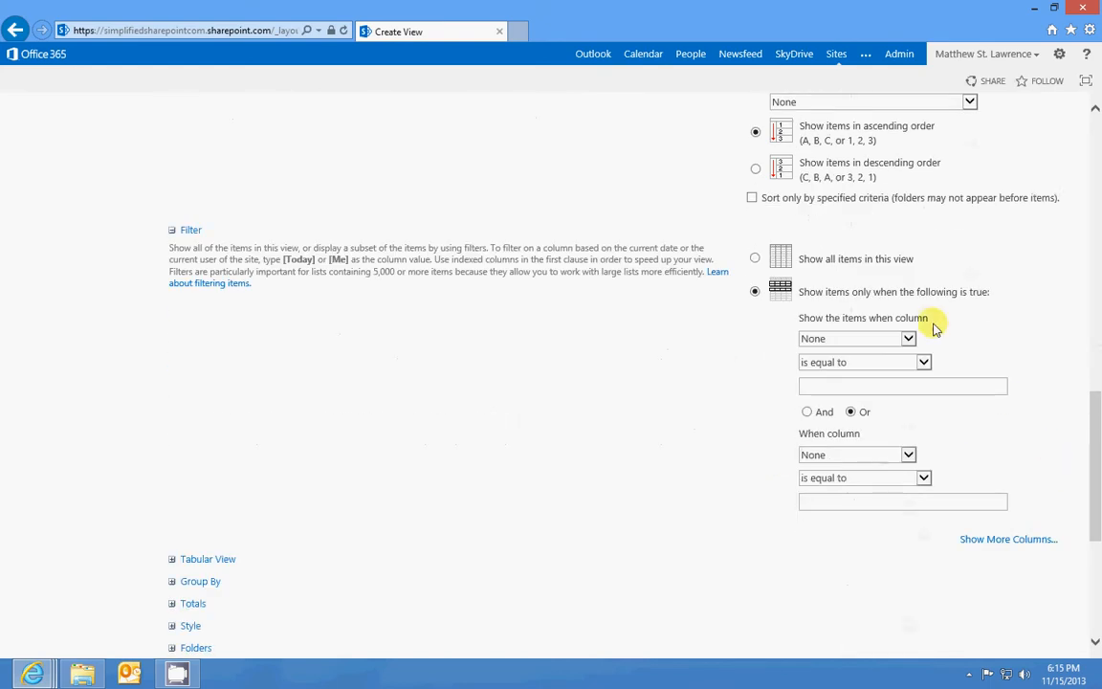
left_click(909, 341)
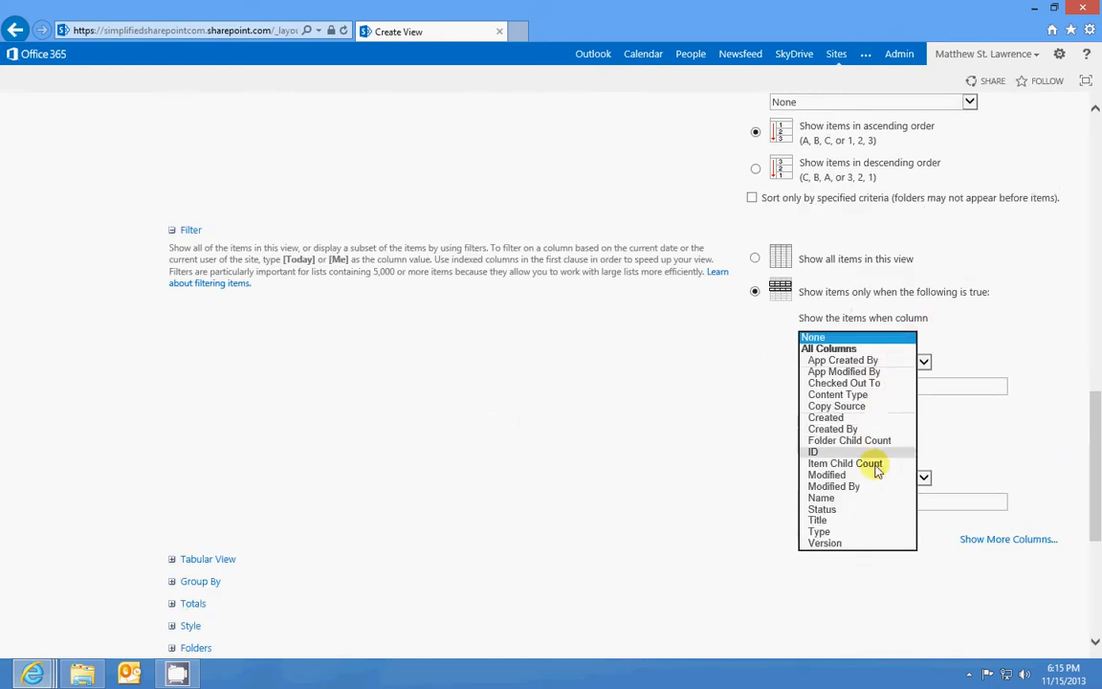
left_click(866, 512)
left_click(885, 388)
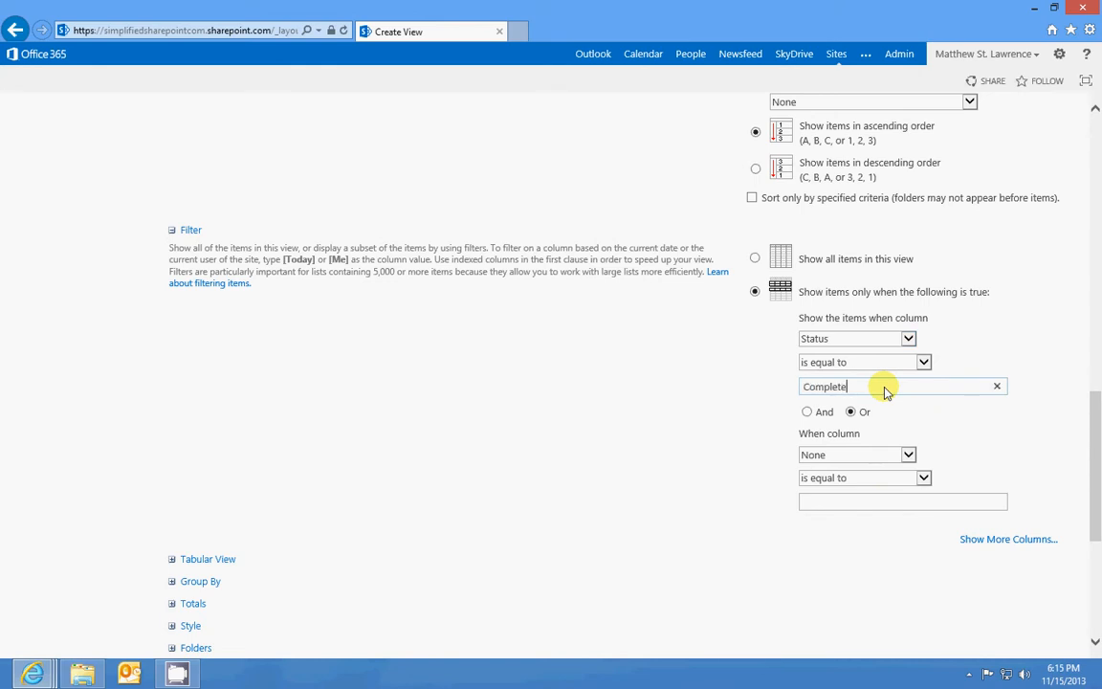
type("Complete")
scroll(1007, 443, "down", 6)
left_click(984, 573)
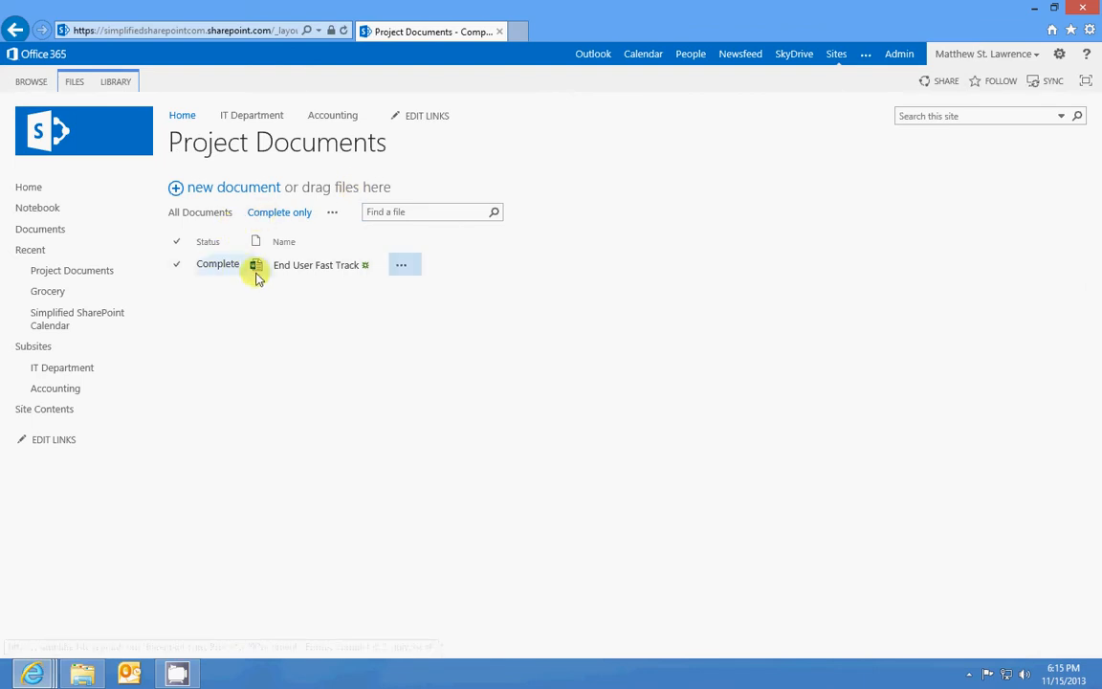
Switch back and forth between the All Documents and Complete only views to compare their items.
left_click(226, 214)
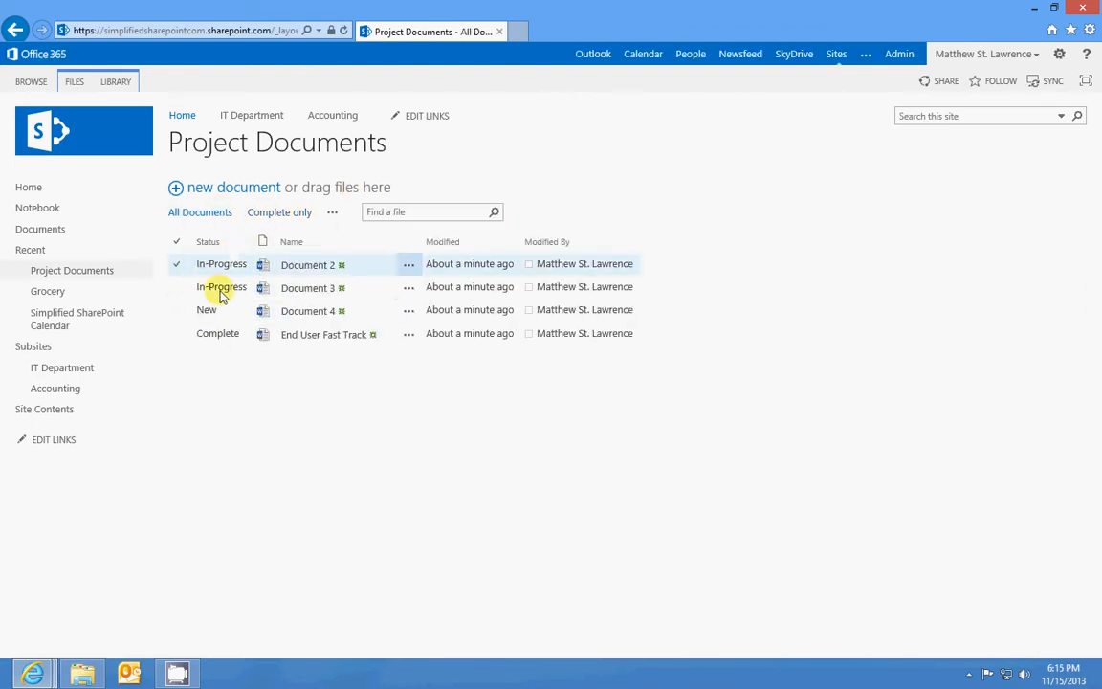
left_click(272, 212)
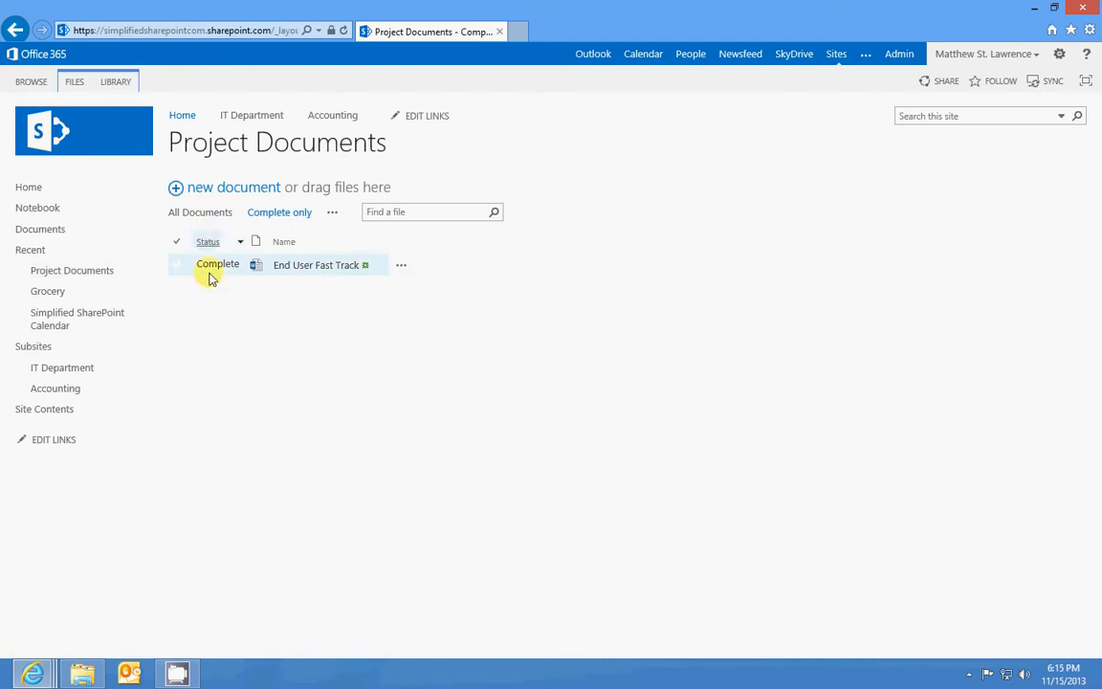
left_click(218, 212)
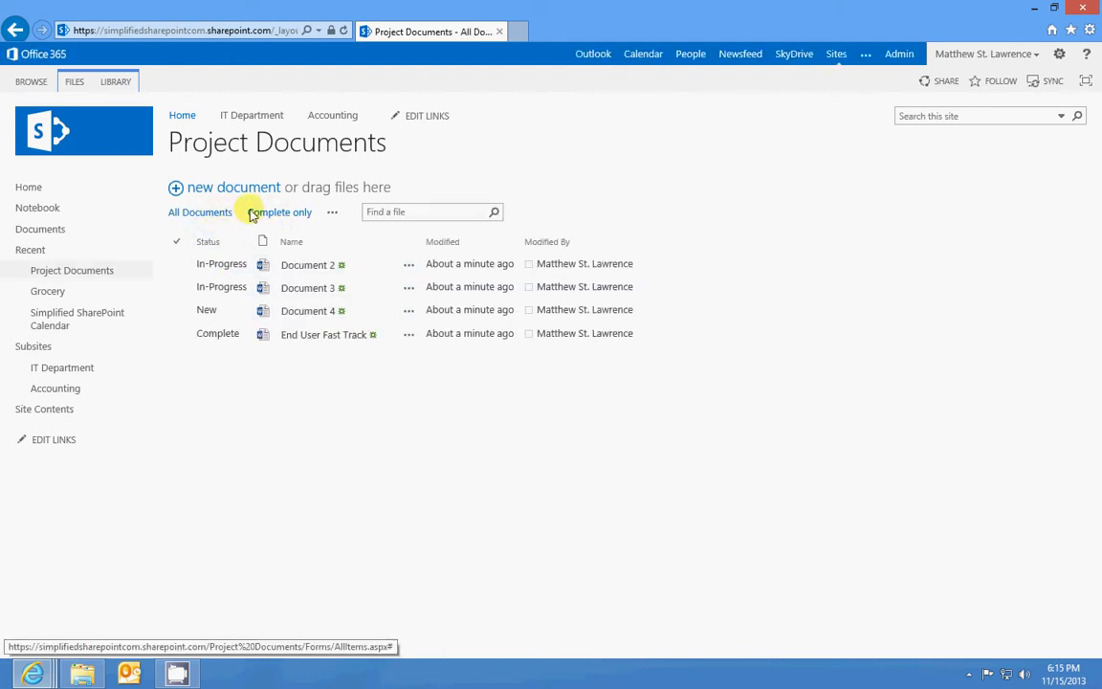
left_click(274, 212)
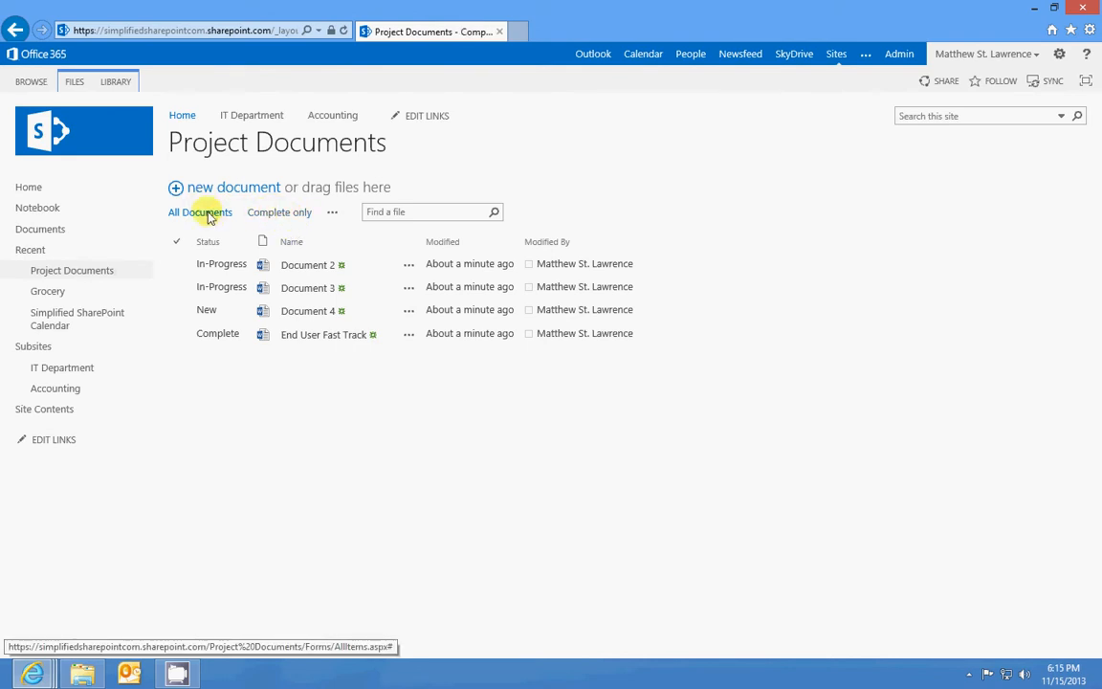
left_click(207, 213)
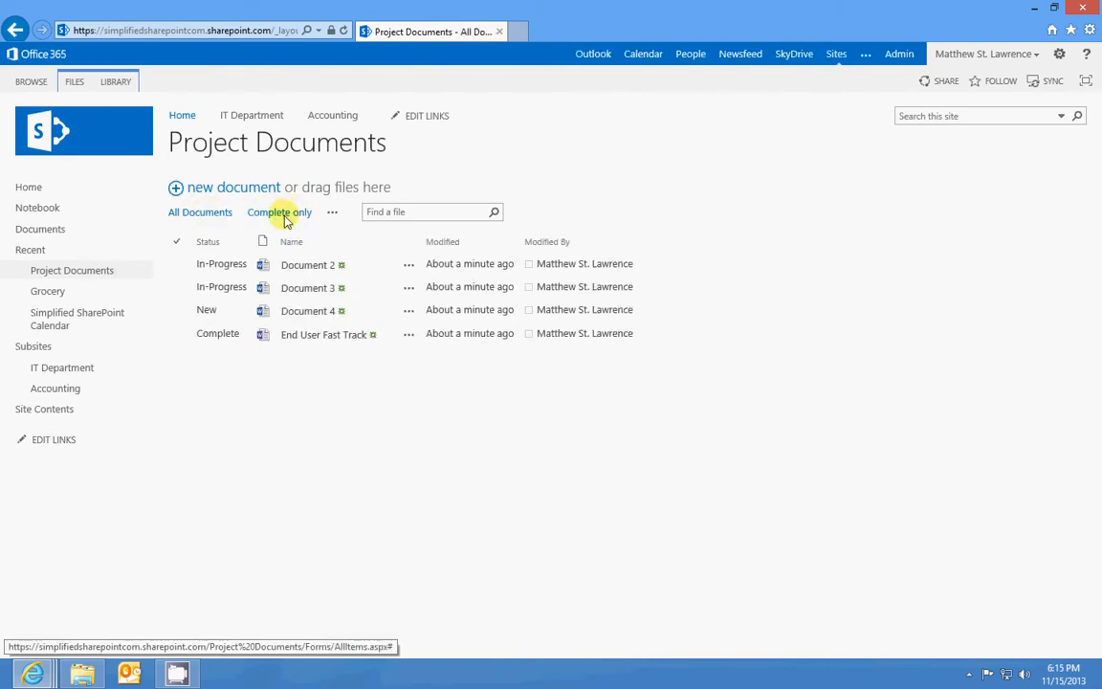
Show the Complete only view and copy its web address.
left_click(284, 214)
left_click(268, 32)
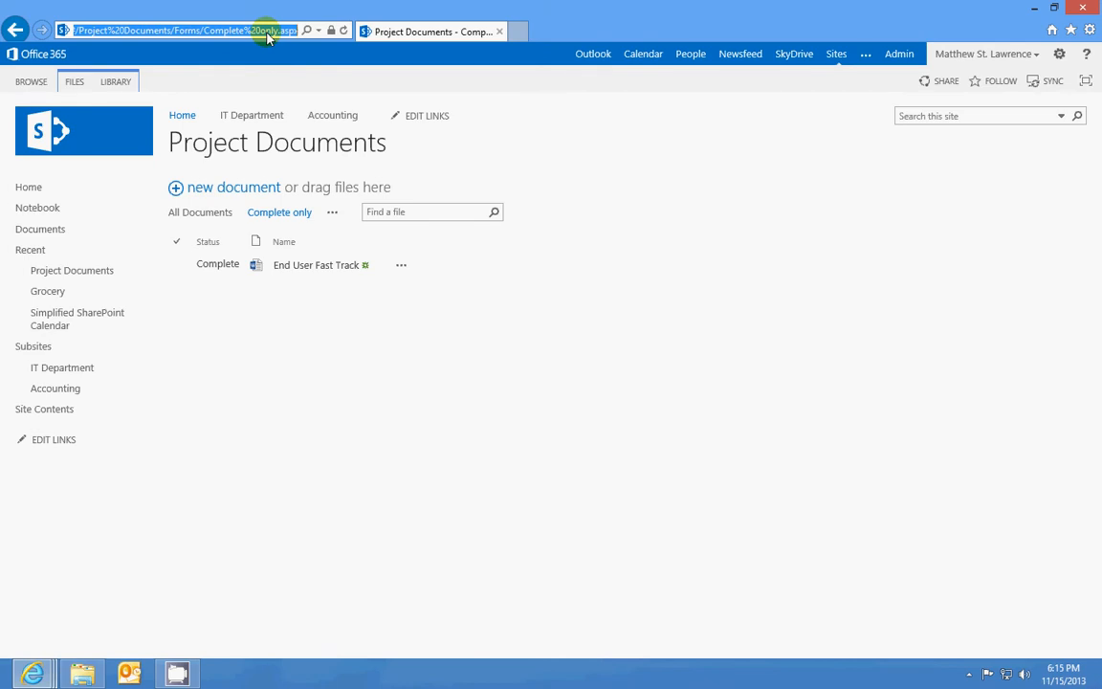
left_click(241, 319)
Go back to All Documents, view the Grocery list, and return to the Project Documents library.
left_click(204, 213)
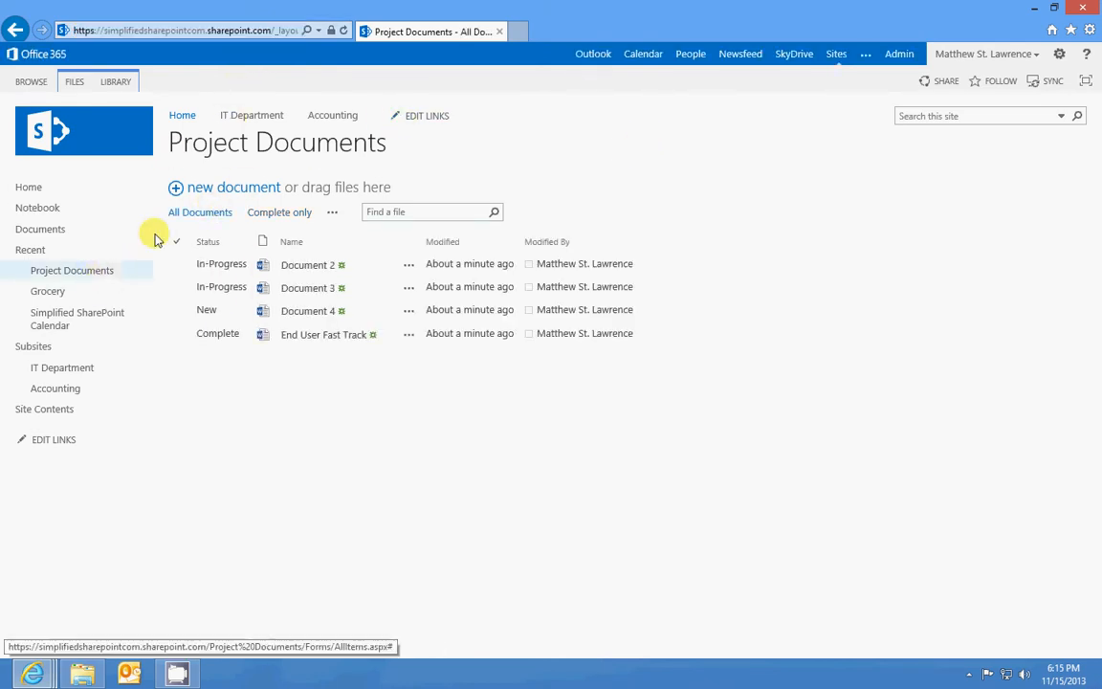
left_click(38, 292)
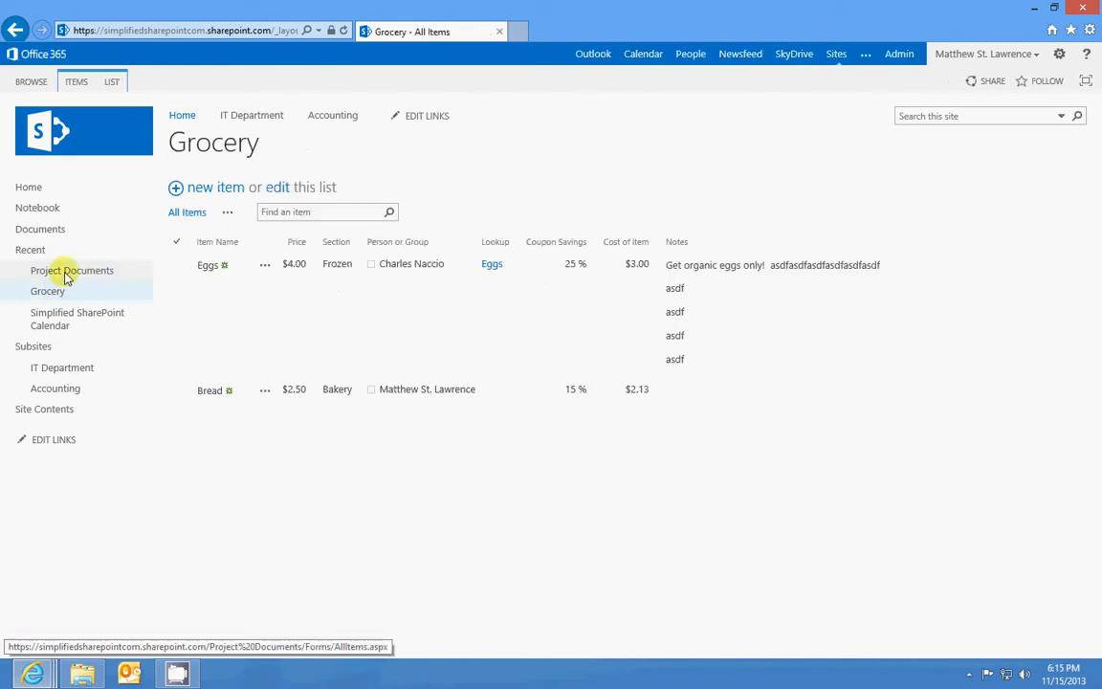
left_click(64, 273)
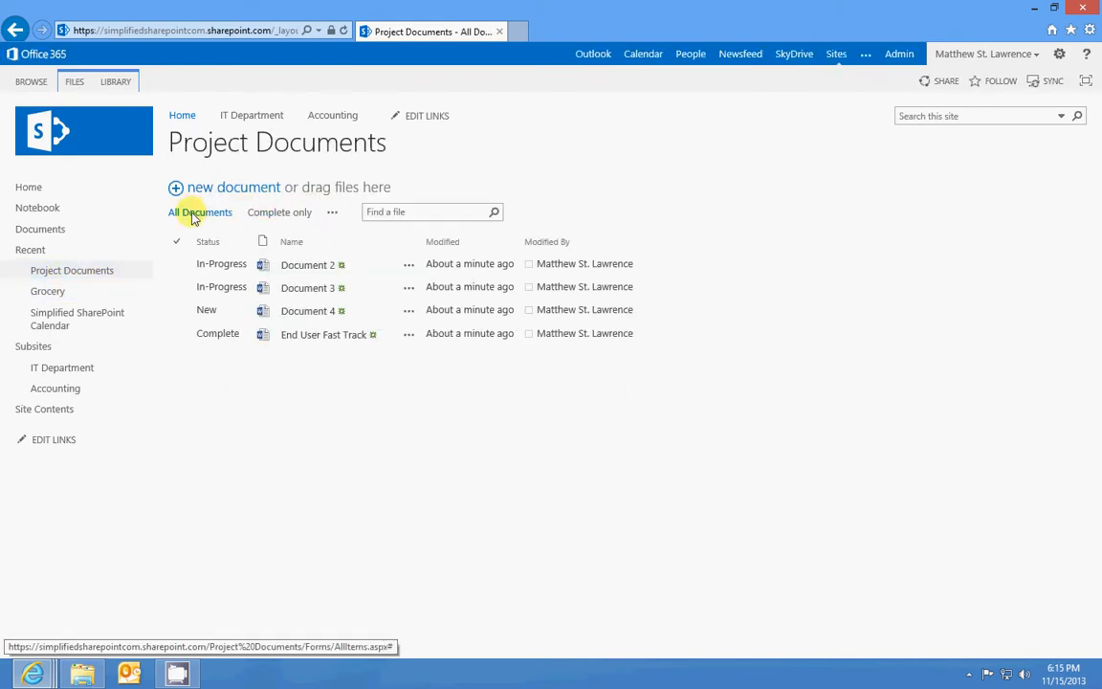
Open the copied Complete only view address in a new browser tab to check it, and close that tab.
left_click(518, 30)
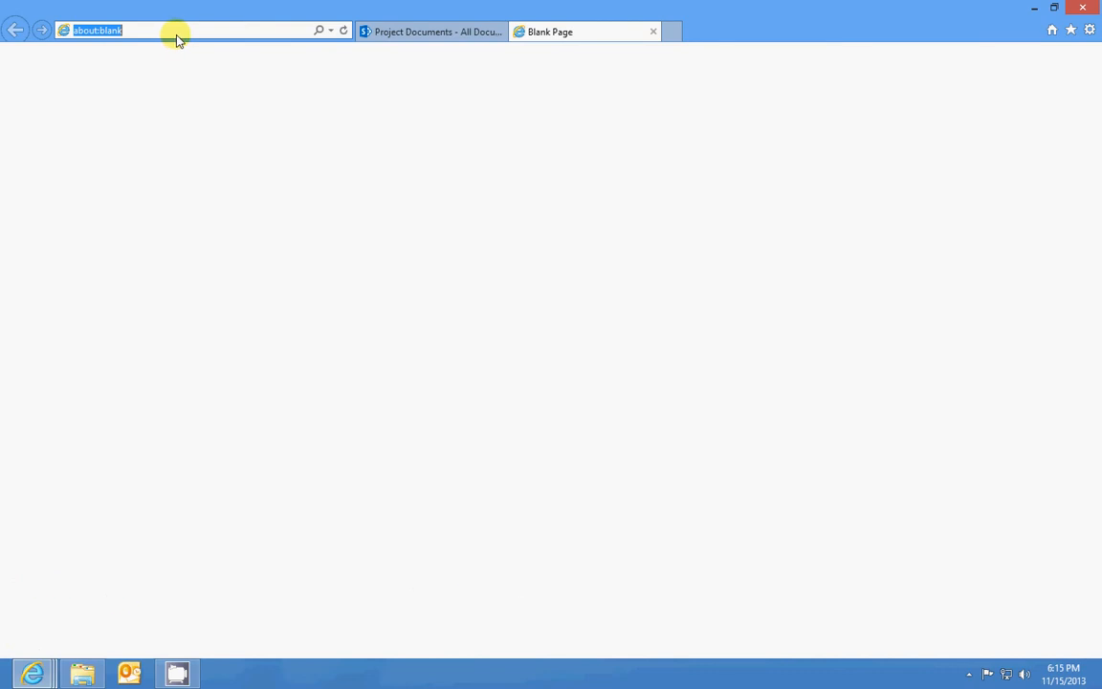
key("ctrl+v")
key("Return")
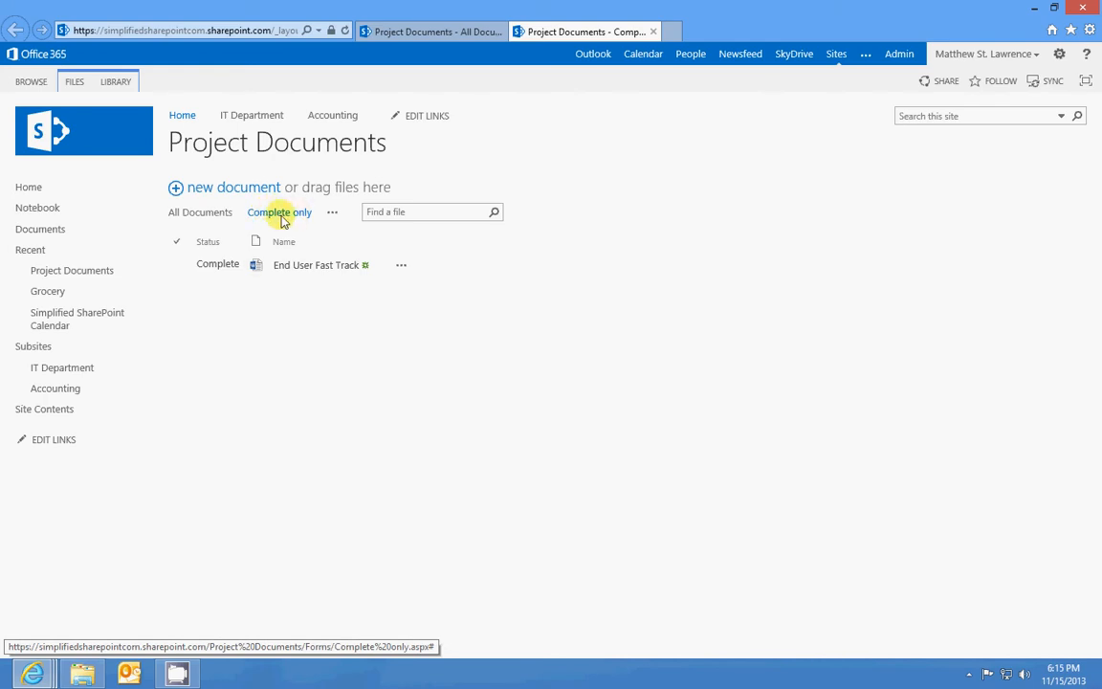
left_click(256, 31)
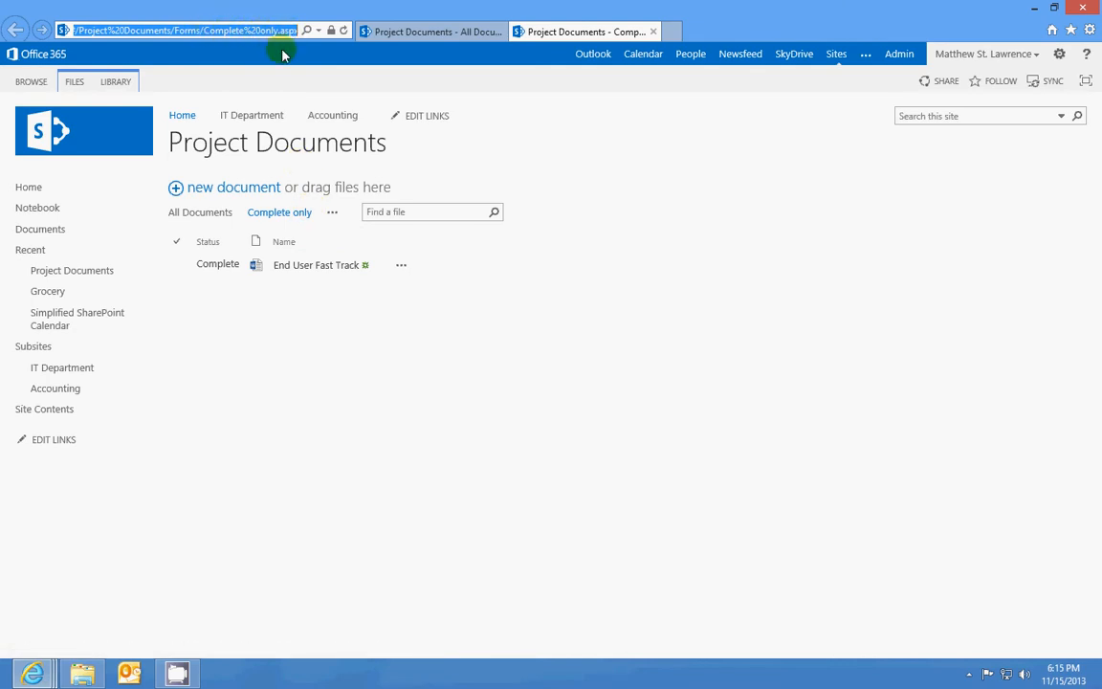
left_click(398, 346)
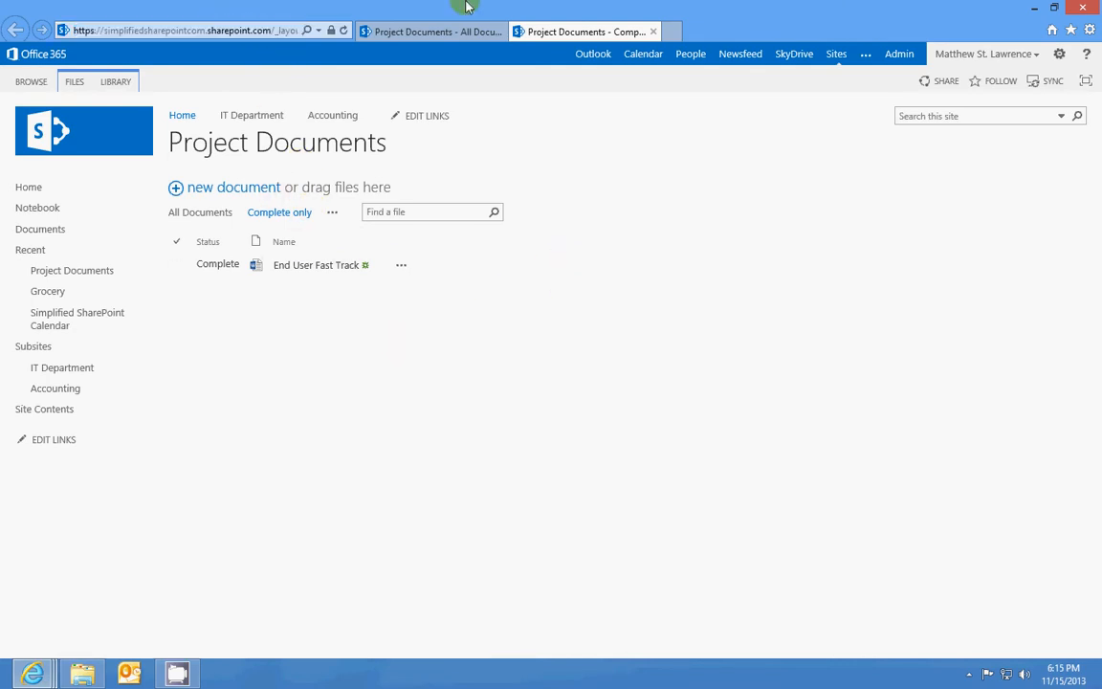
left_click(652, 31)
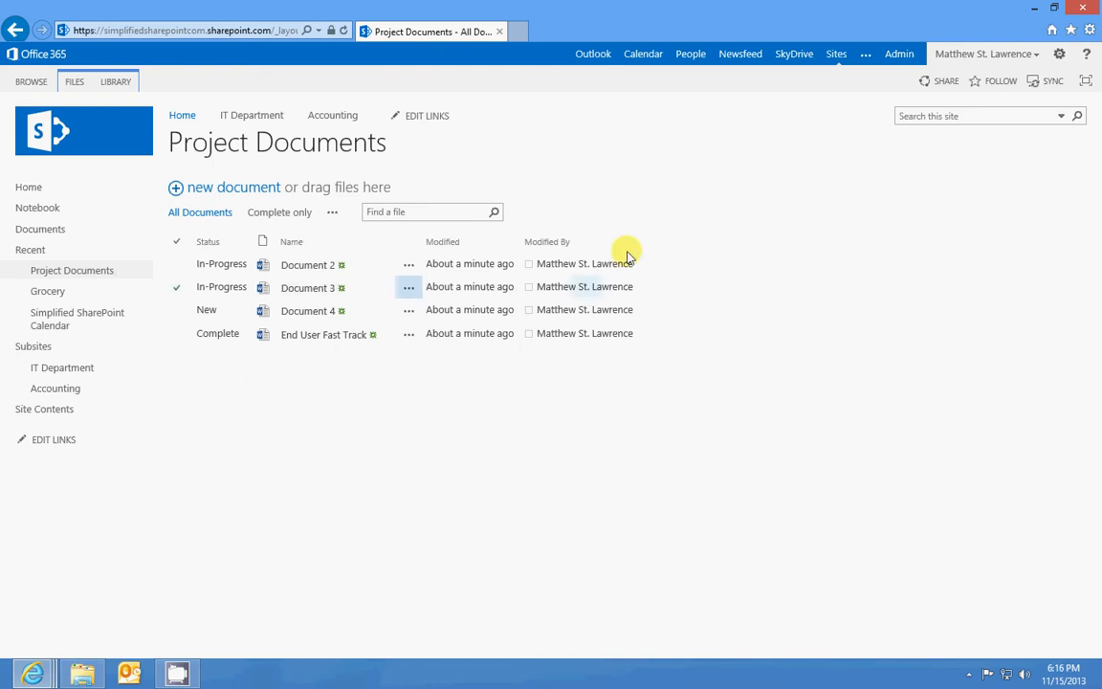
Try to export the Project Documents library to Excel by saving the query file, and dismiss the download notice.
left_click(110, 83)
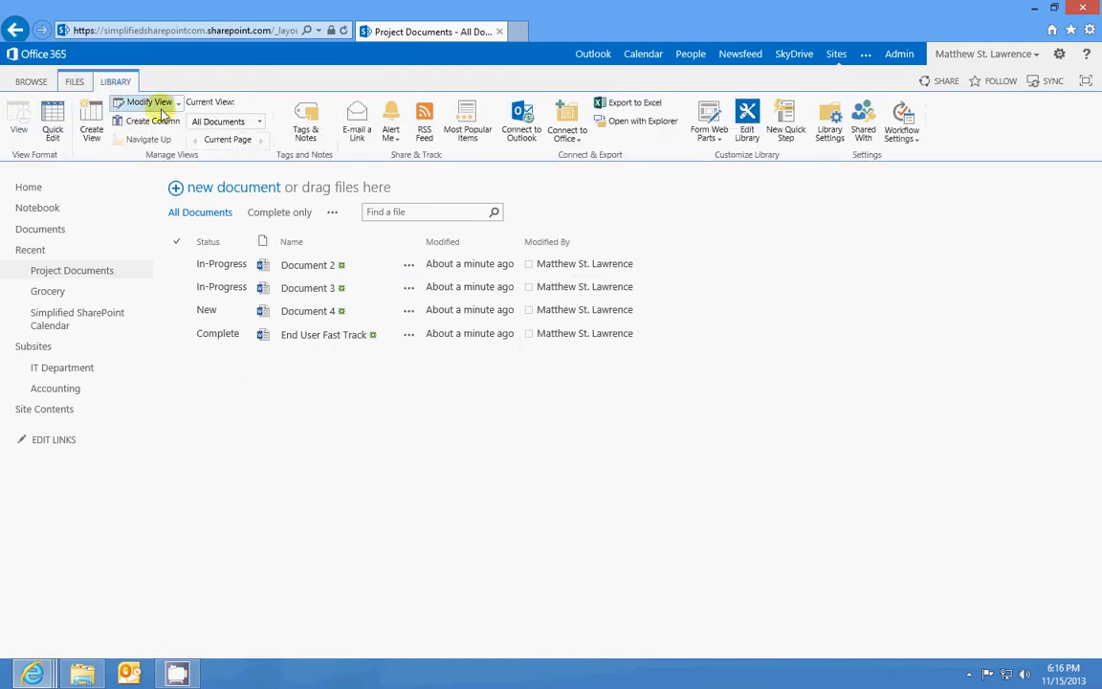
left_click(641, 106)
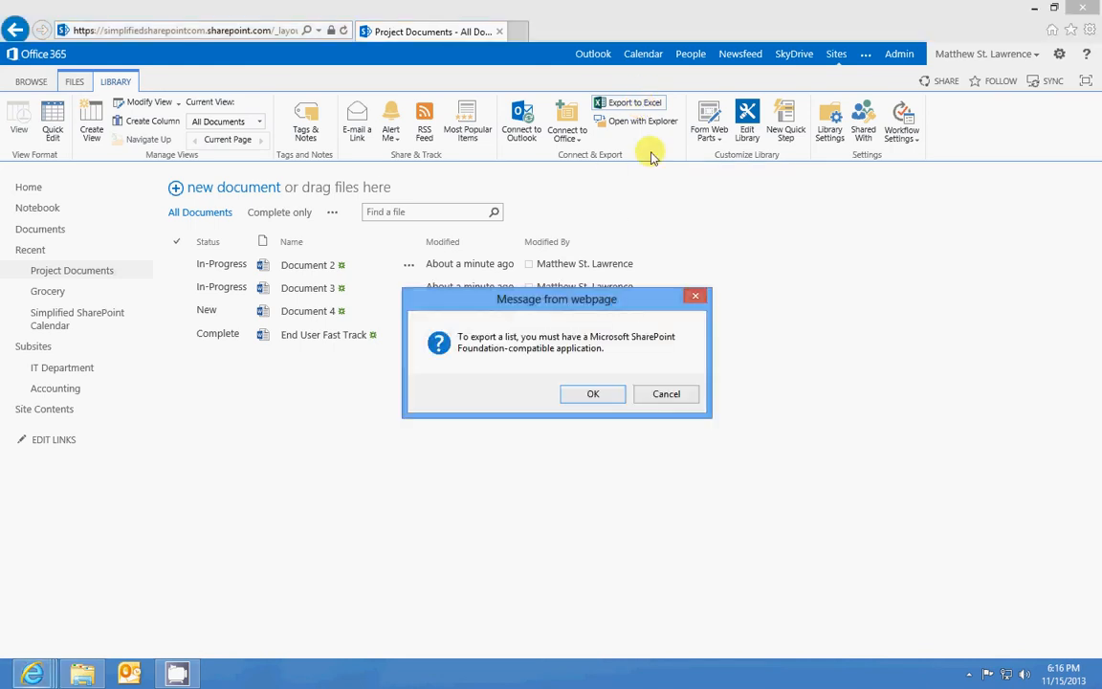
left_click(613, 396)
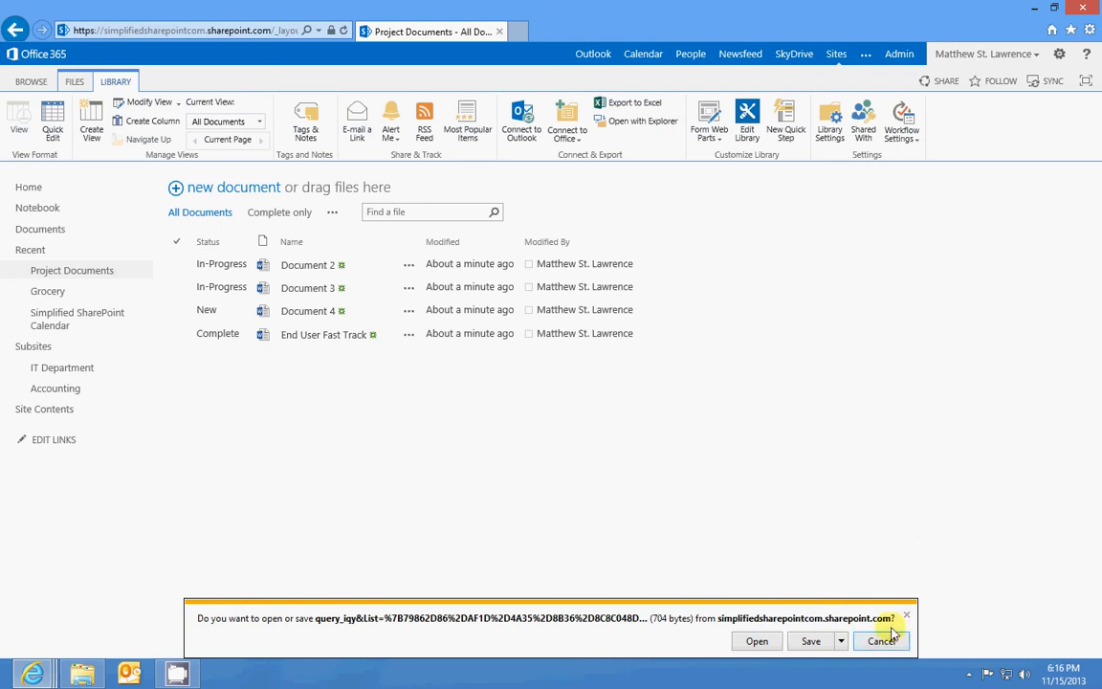
left_click(810, 645)
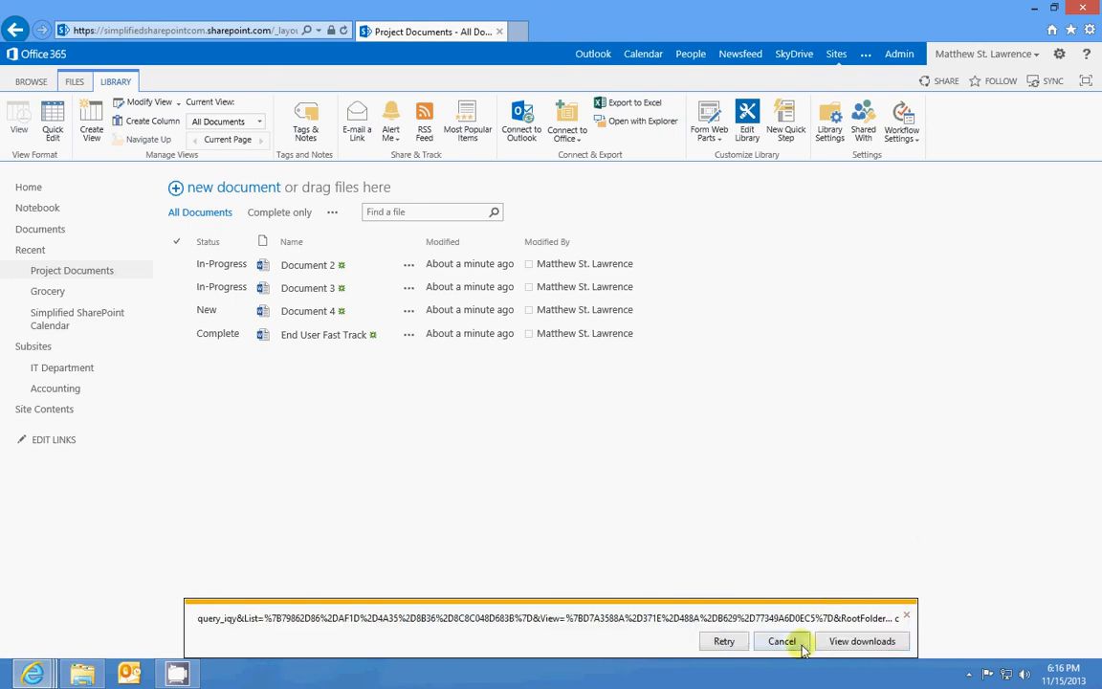
left_click(908, 616)
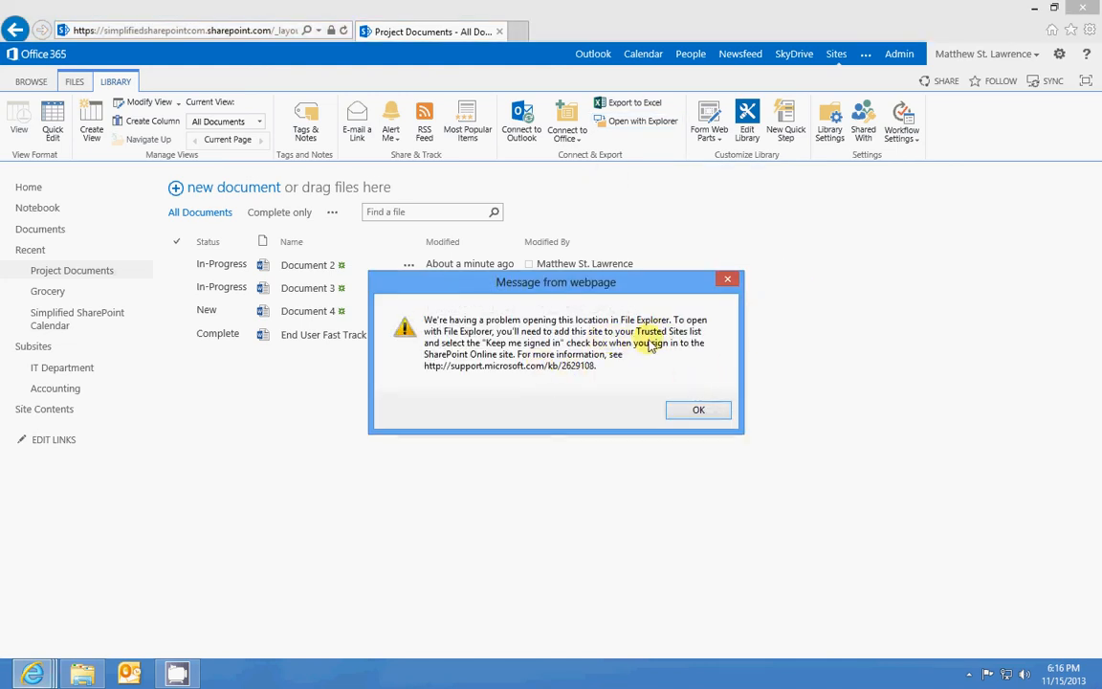
Dismiss the Open with Explorer message, and look at the Libraries window in File Explorer before returning to the browser.
left_click(692, 412)
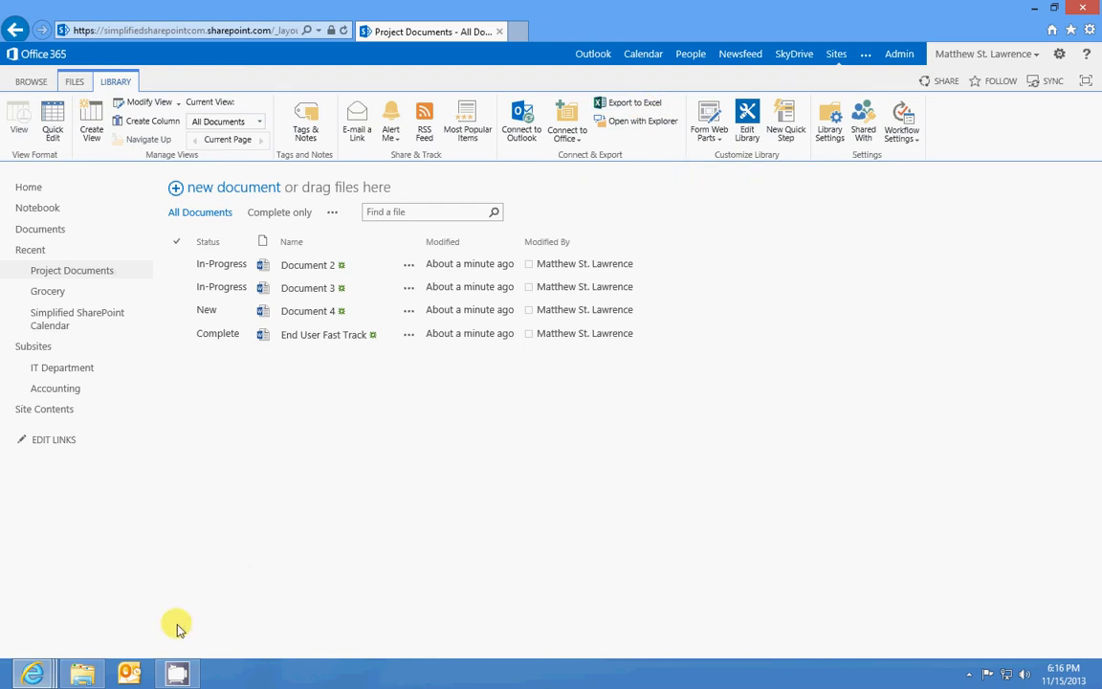
left_click(83, 675)
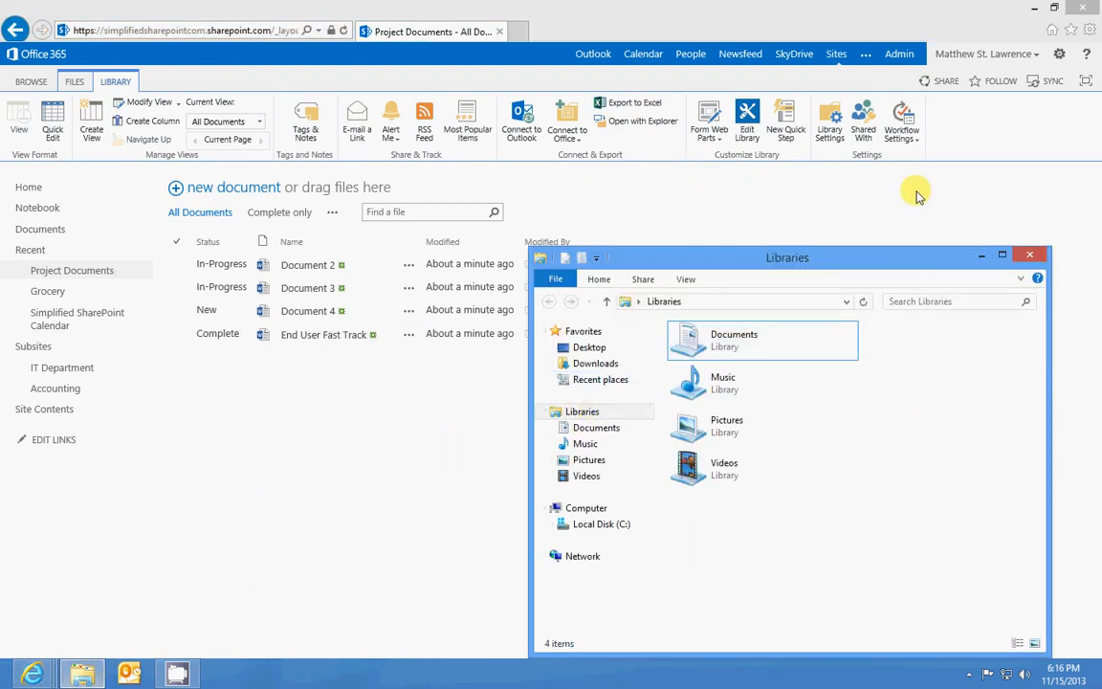
left_click(861, 192)
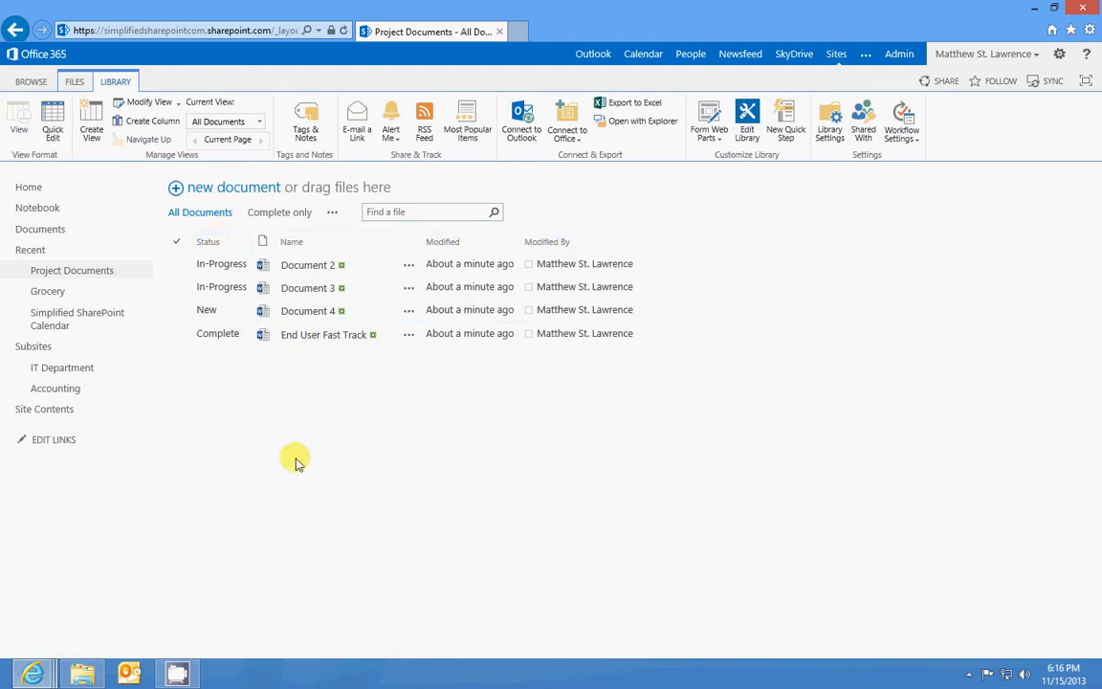
Open Document 2 from the library in Word Web App and look through its contents.
left_click(321, 272)
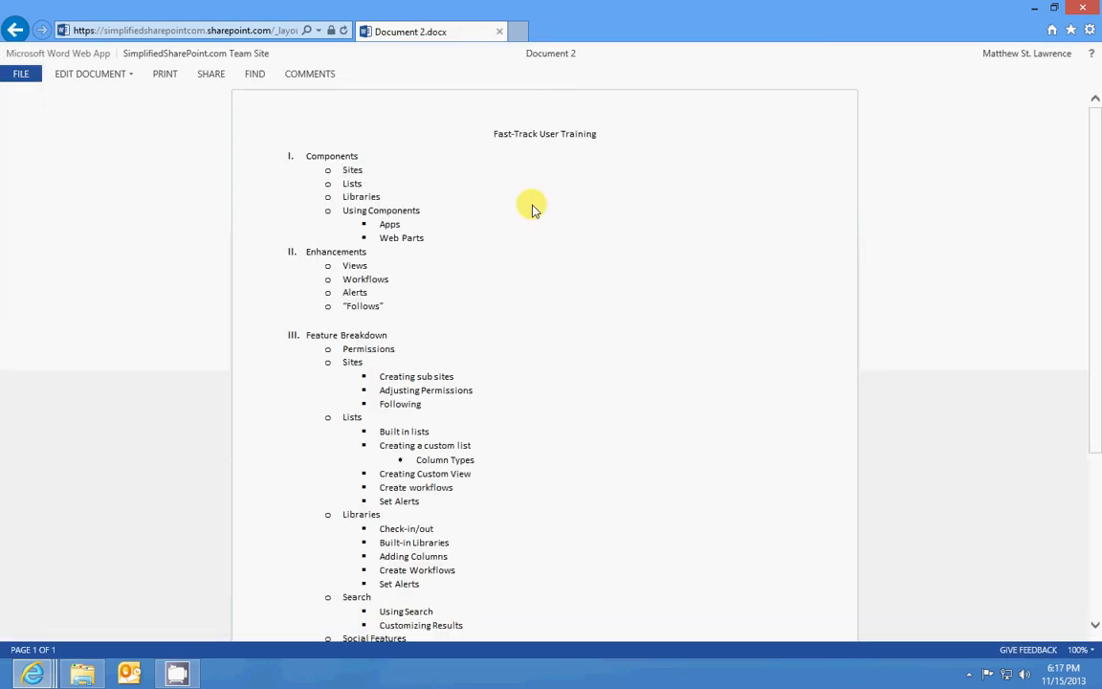
scroll(300, 485, "down", 5)
scroll(300, 418, "up", 5)
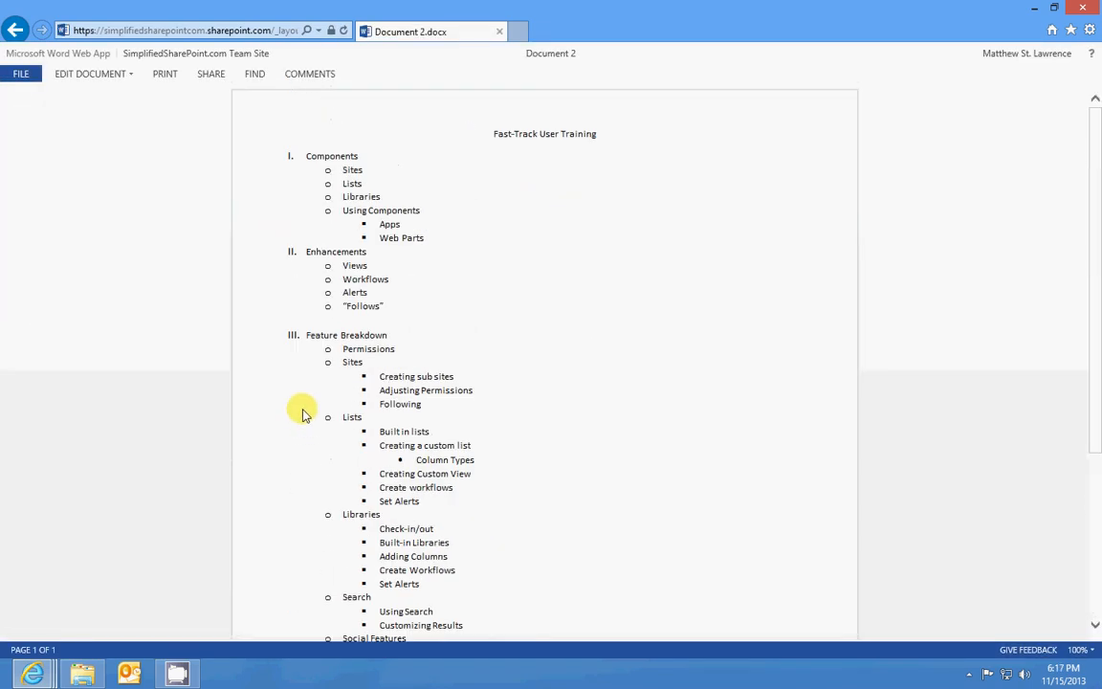